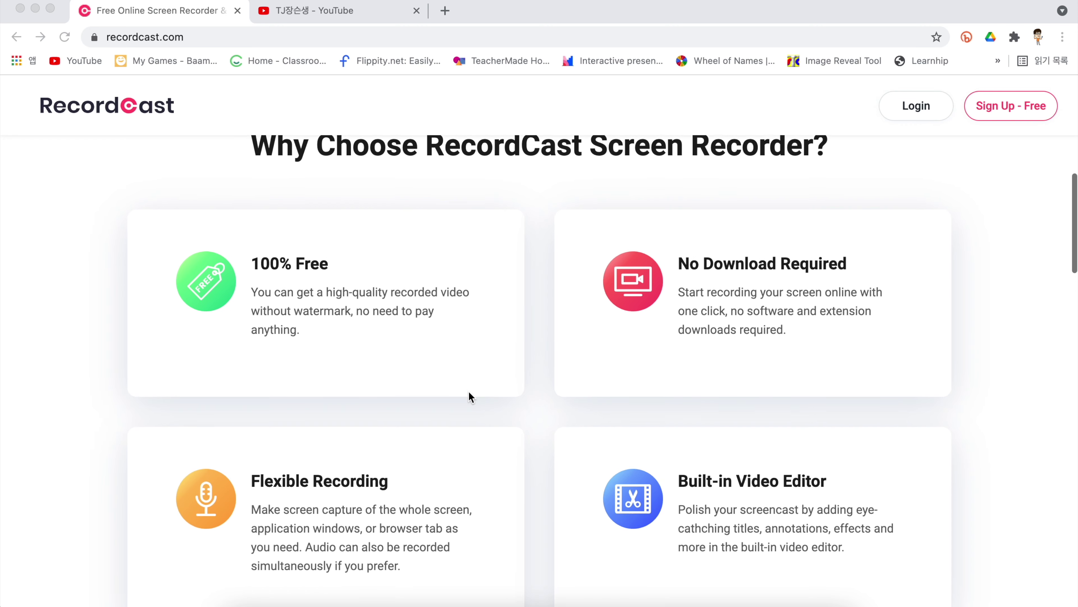
Step: Examine the RecordCast homepage's sections on reasons to choose the screen recorder and on how it helps different users
scroll(470, 397, down, 2)
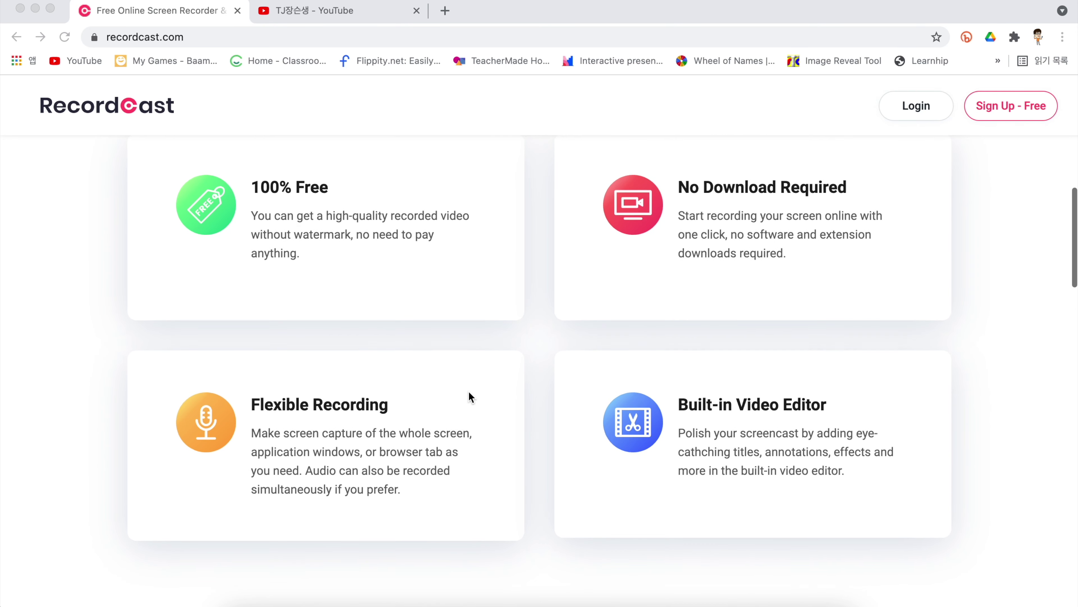
scroll(471, 397, down, 1)
click(345, 295)
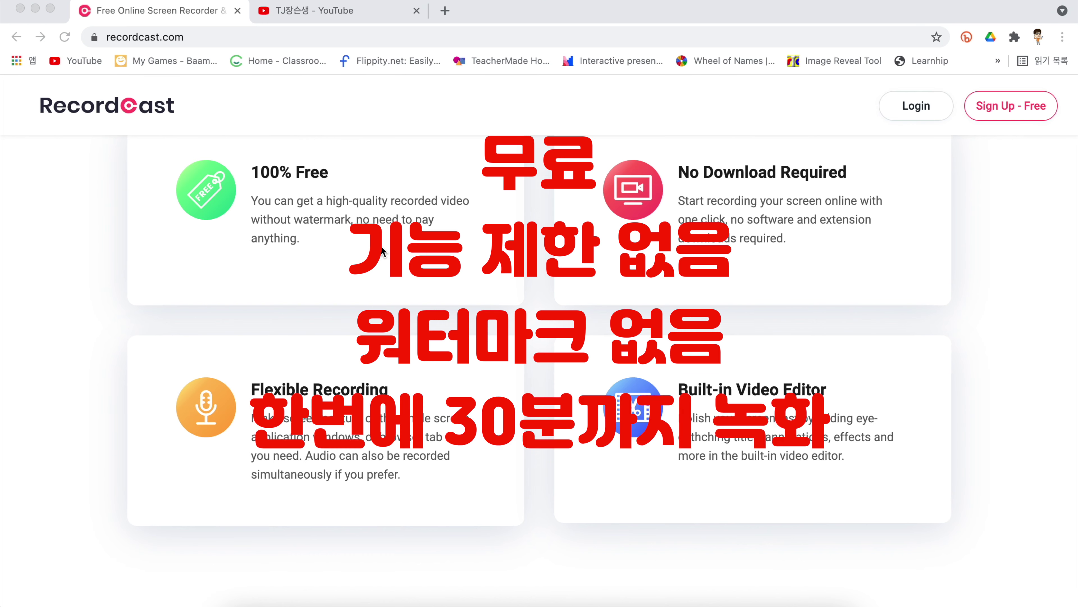
scroll(484, 296, down, 5)
click(484, 296)
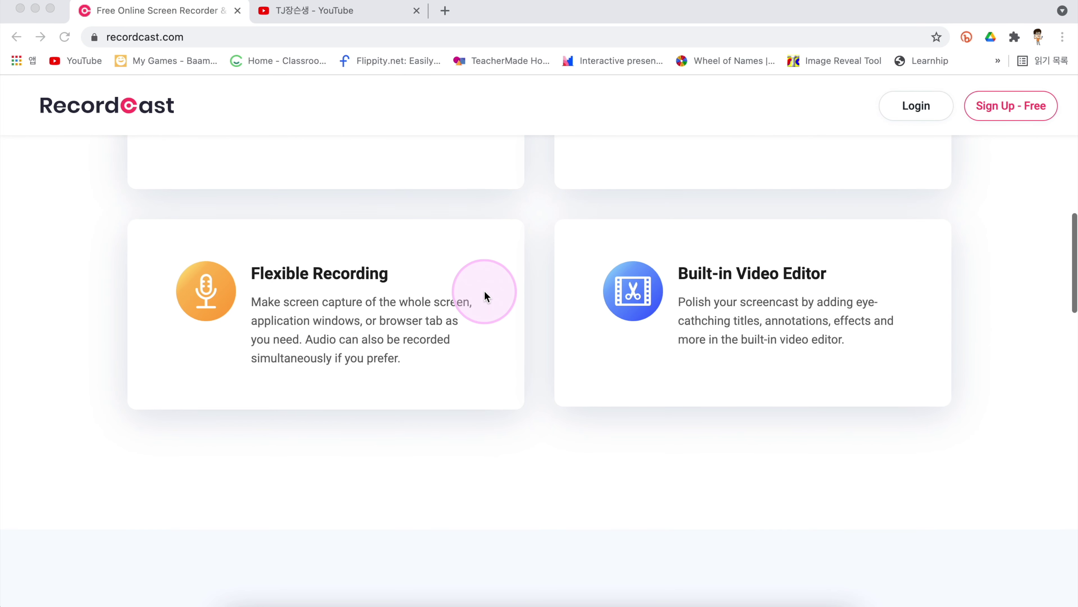
scroll(487, 296, down, 4)
scroll(486, 296, down, 4)
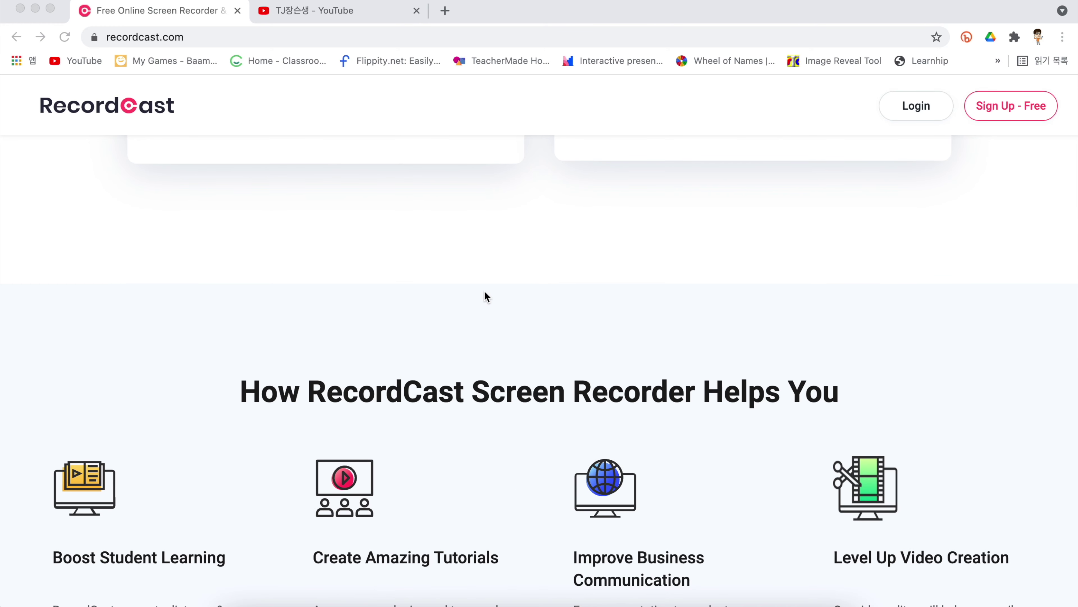
scroll(485, 296, down, 7)
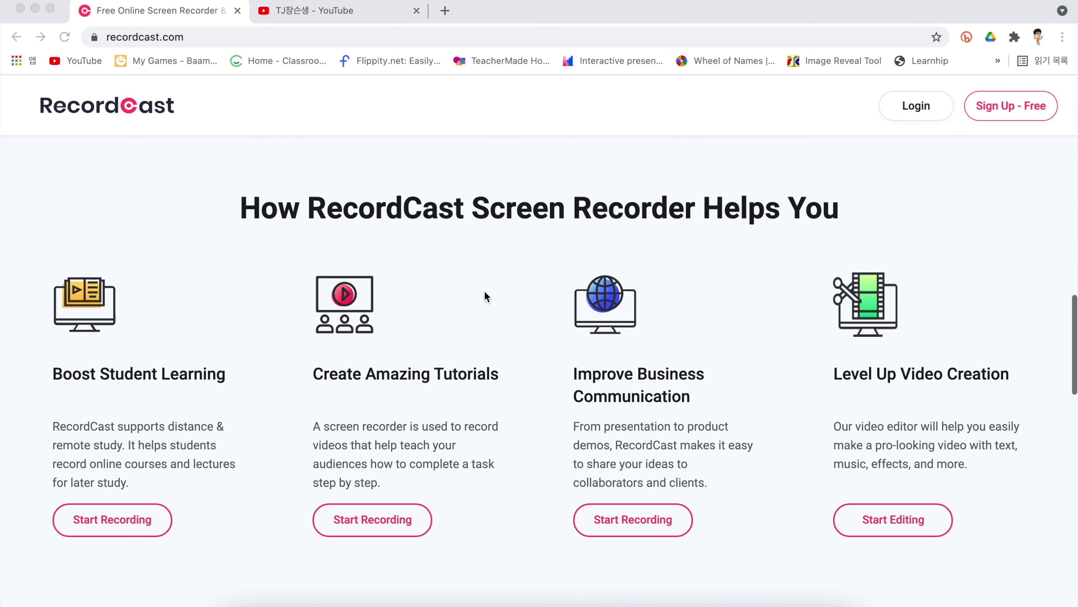
click(883, 460)
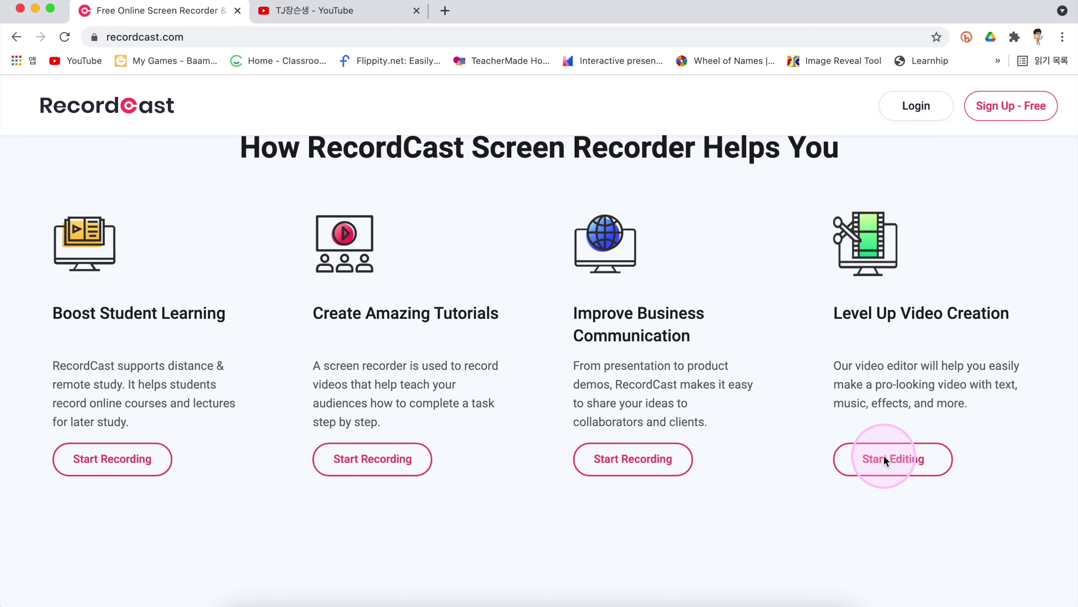
click(887, 459)
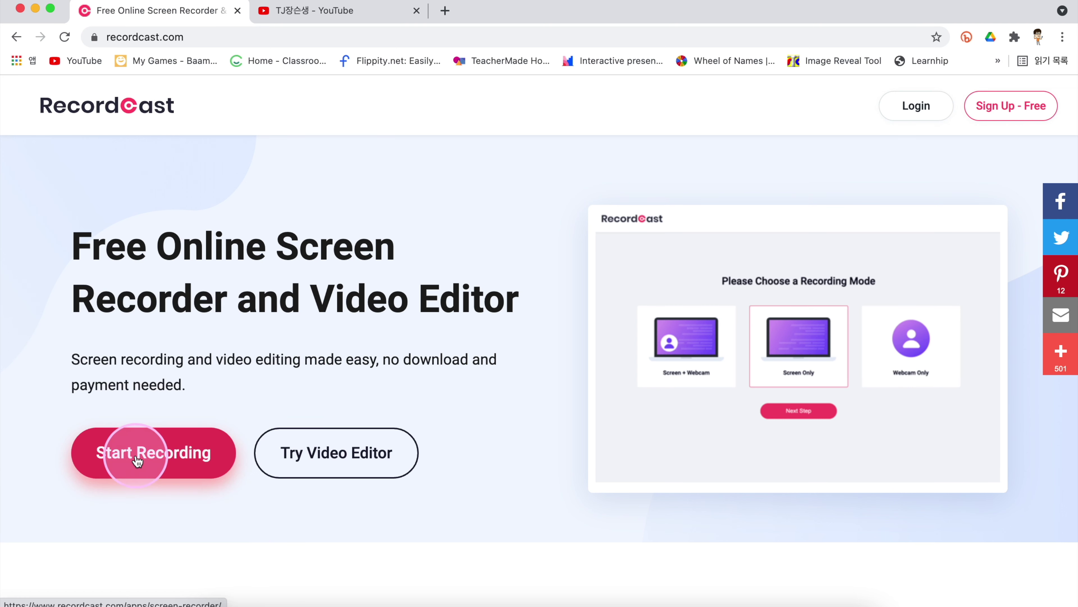
Step: Begin a new screen recording in Screen Only mode and continue to the recording settings
click(137, 461)
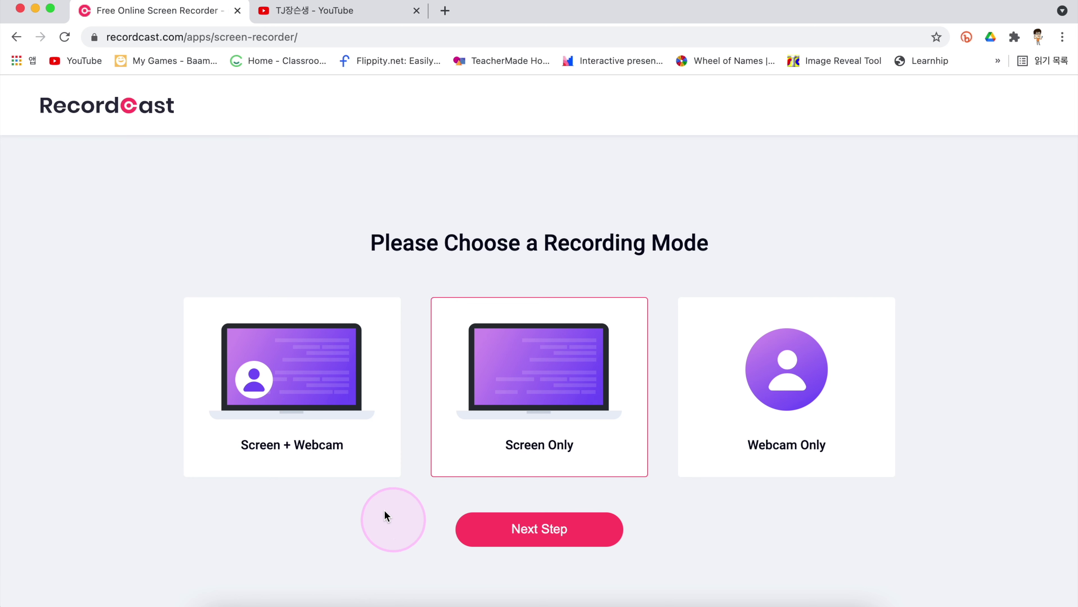
click(314, 363)
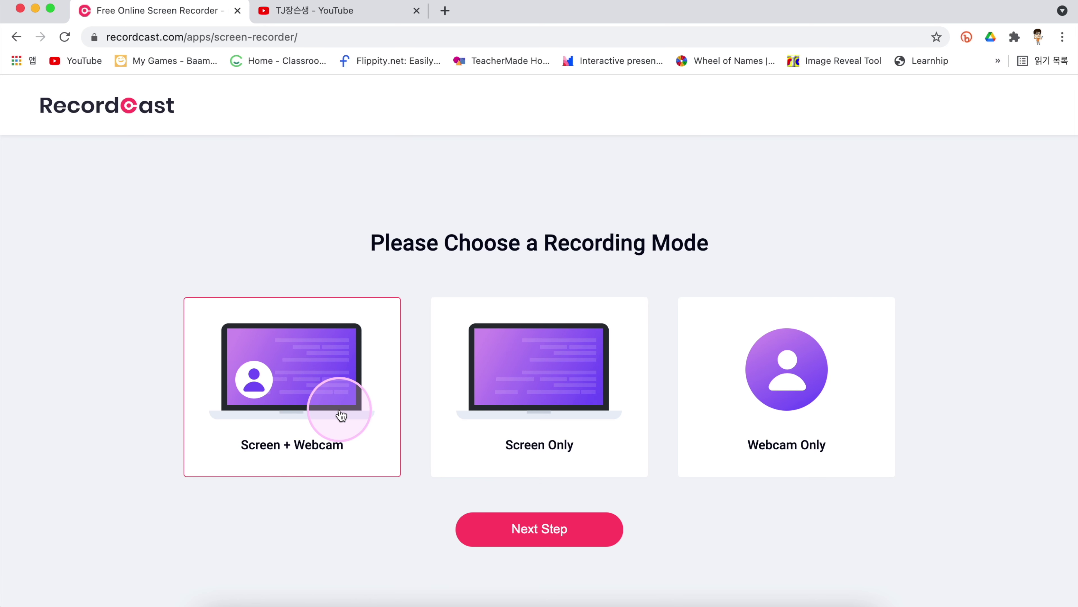
click(530, 383)
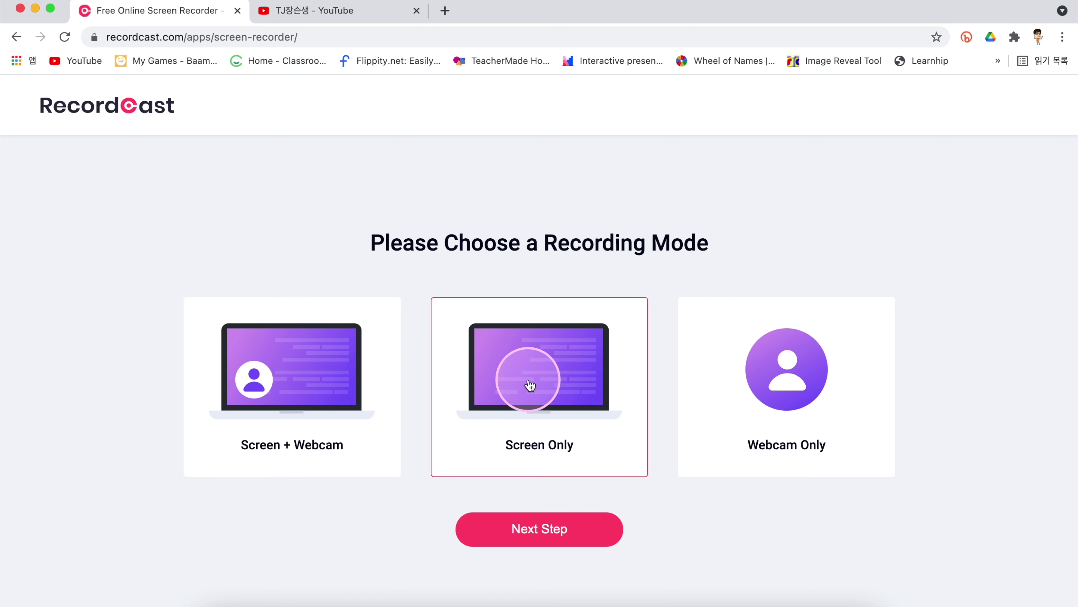
click(551, 528)
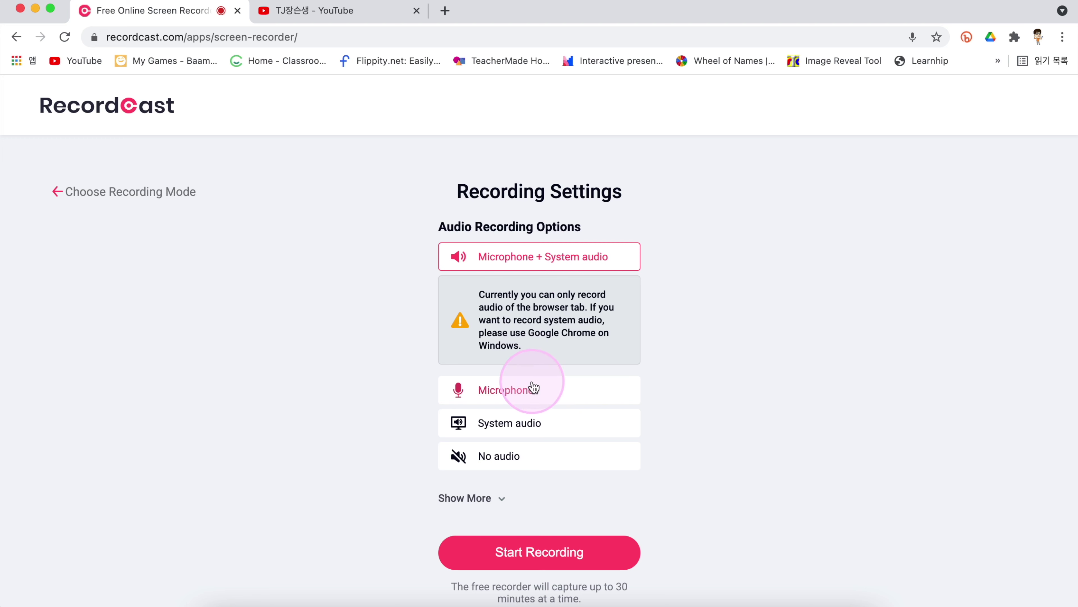
Step: Try the Microphone, System audio and No audio recording options in turn
click(544, 393)
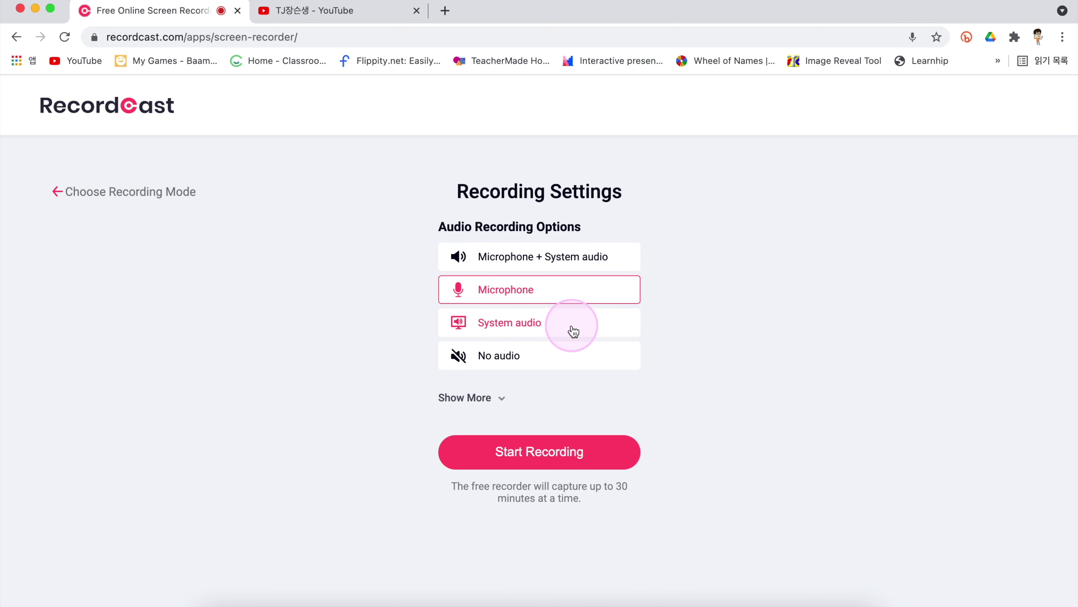
click(573, 330)
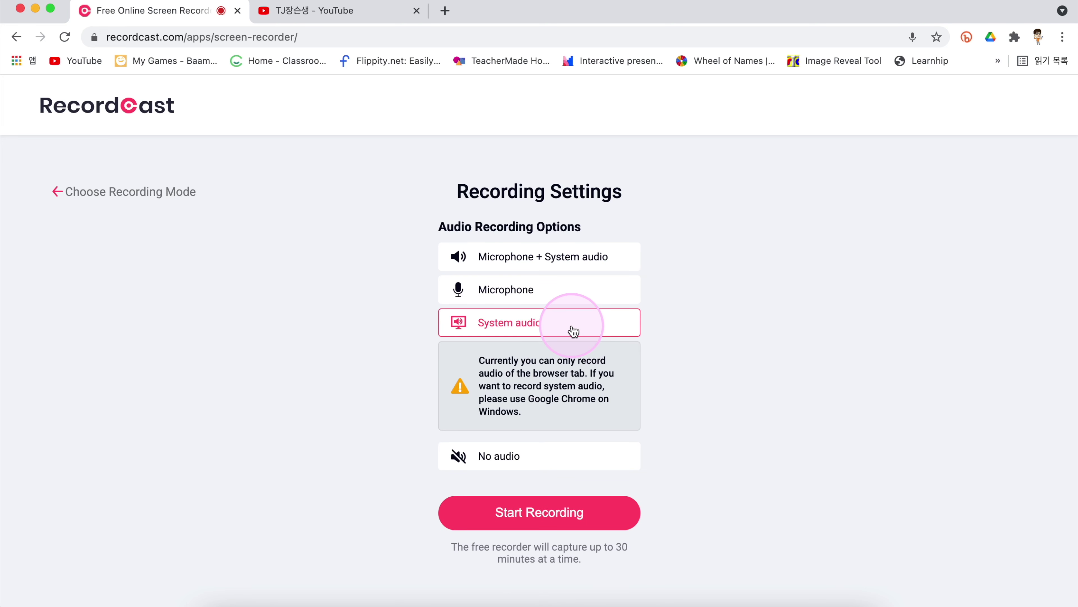
click(558, 459)
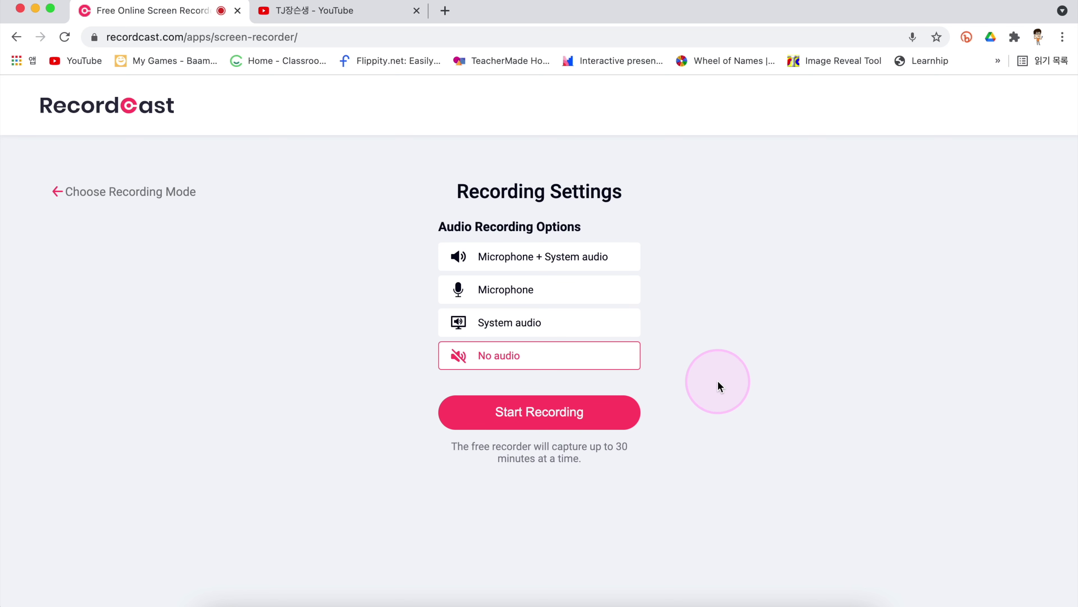
Step: Set the audio recording to Microphone + System audio and start the recording
click(585, 255)
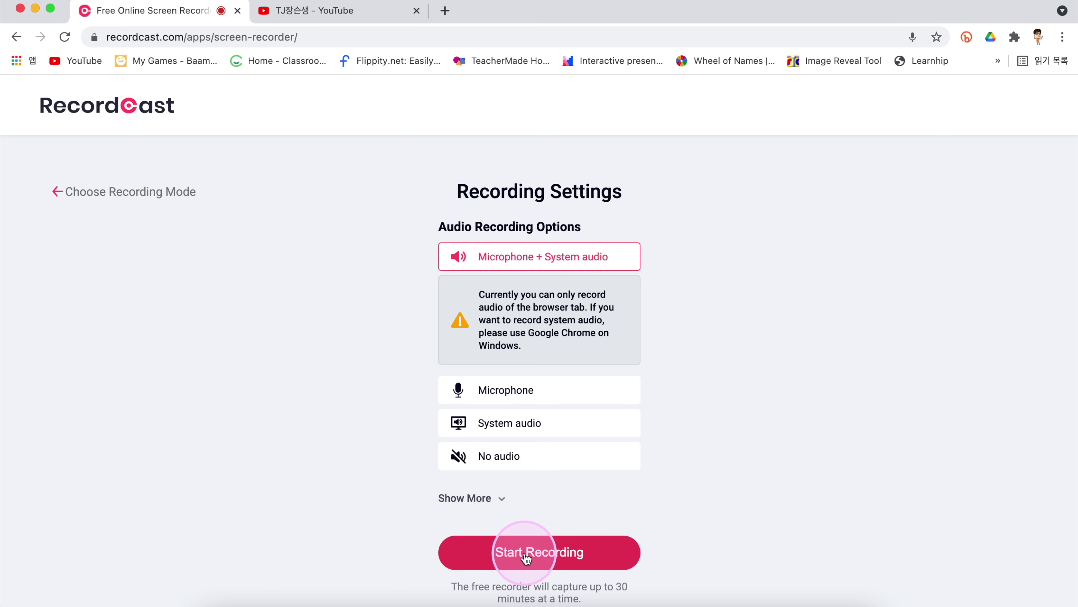
click(526, 555)
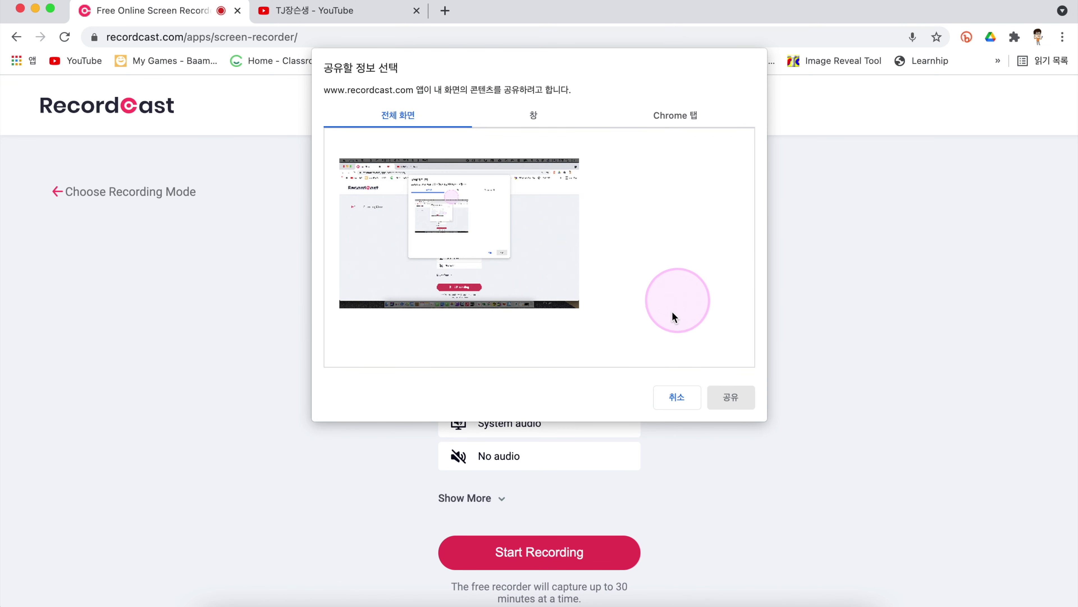
Step: Try the browser window, the G3_SL_교과서 본문.hwp document and the 프레젠테이션1 presentation as the source to share
click(533, 118)
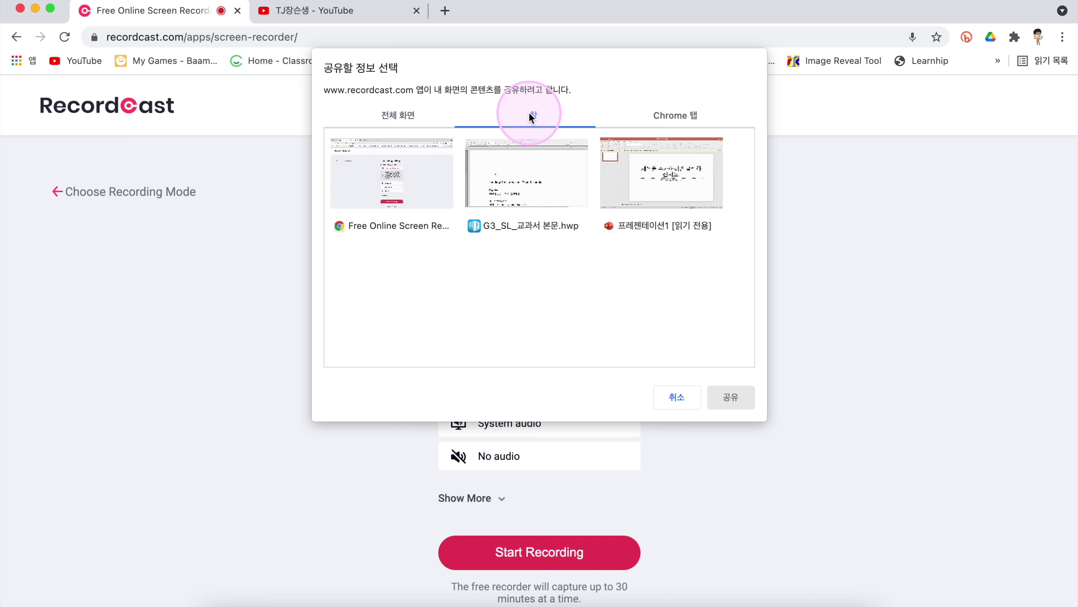
click(410, 174)
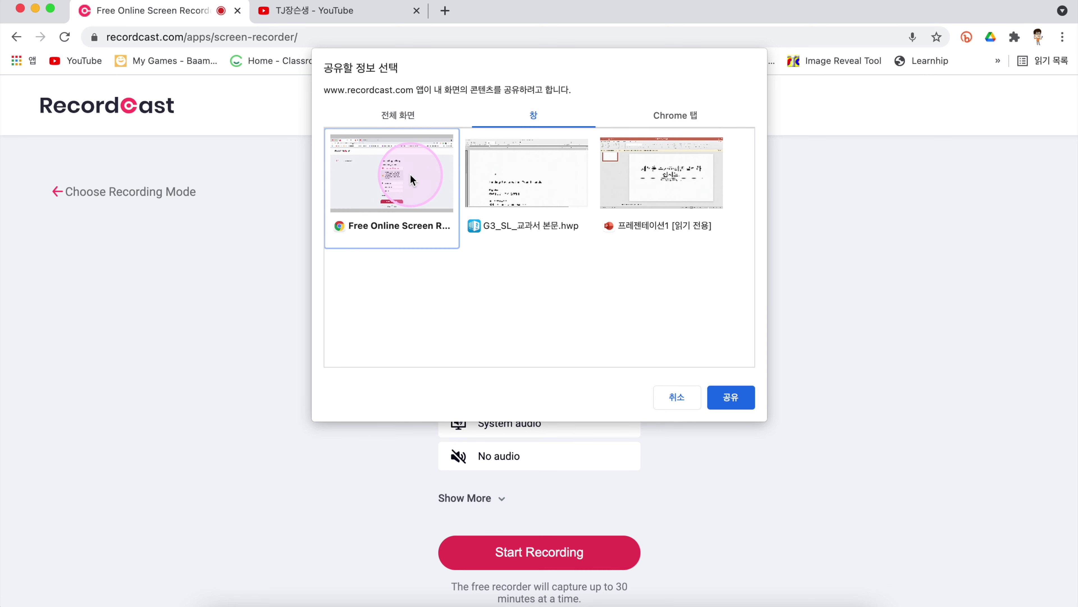
click(556, 184)
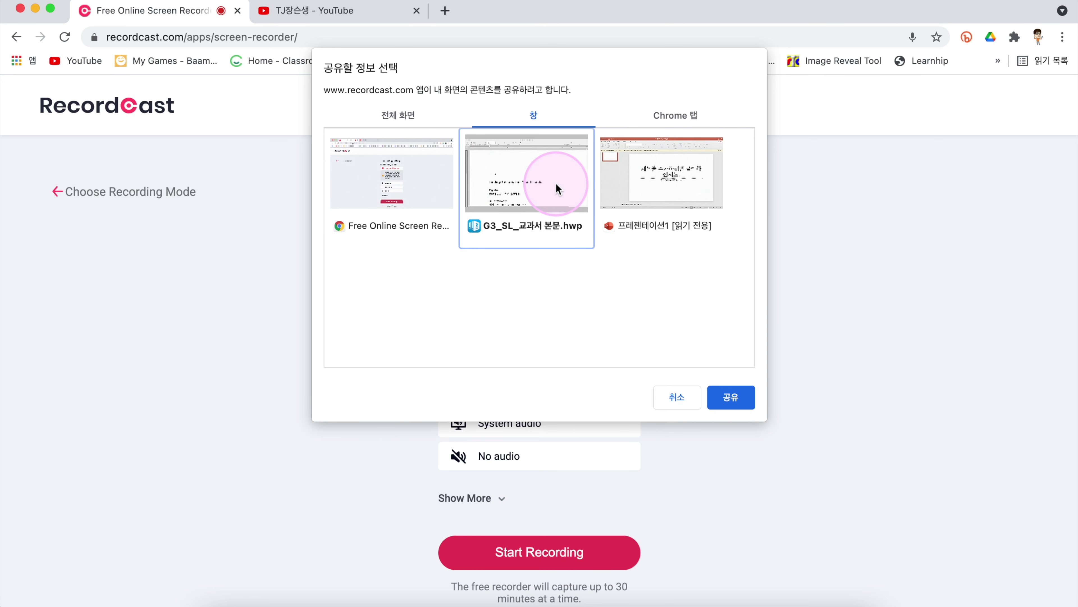
click(678, 178)
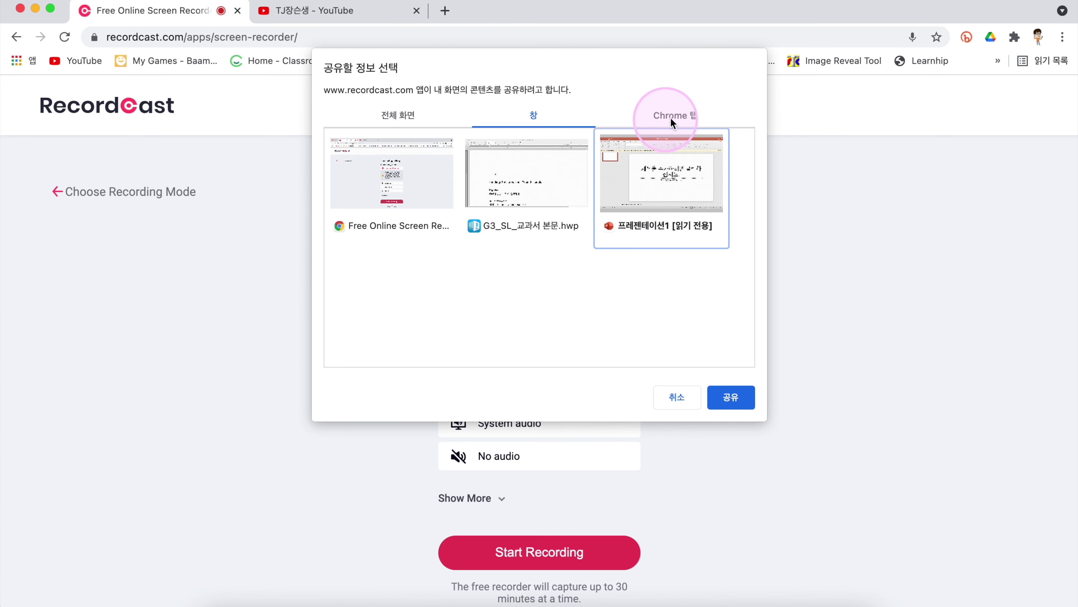
Step: Share the YouTube channel's Chrome tab with the recorder, including its audio
click(680, 114)
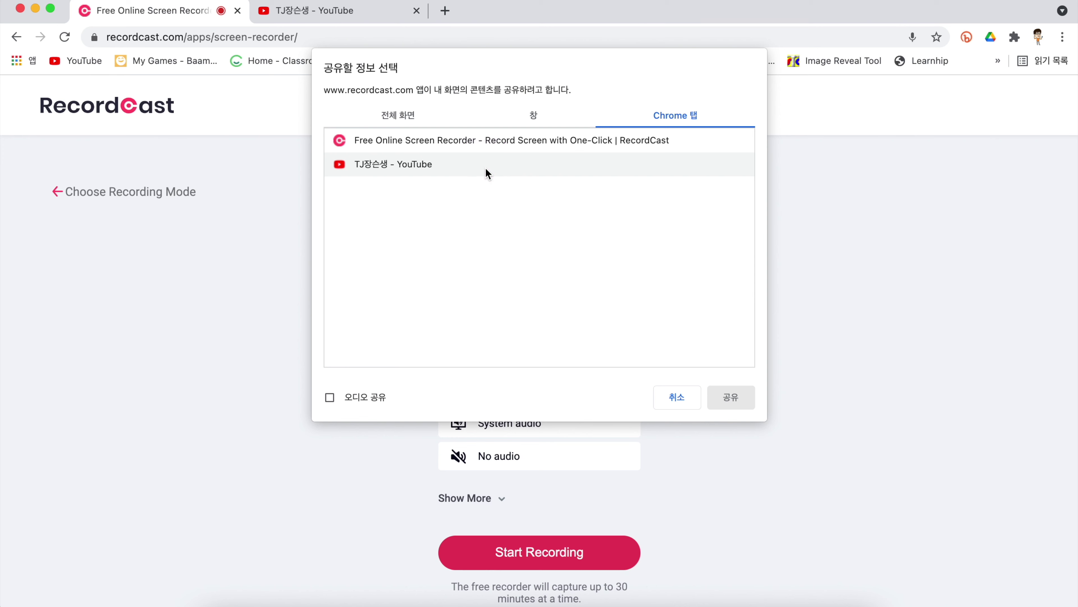
click(457, 170)
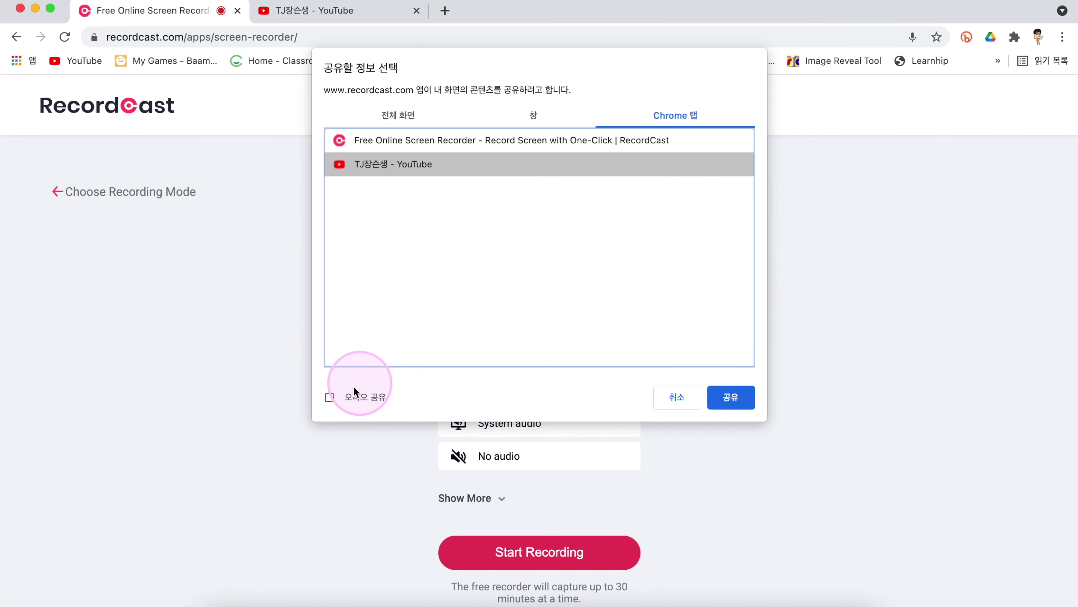
click(331, 397)
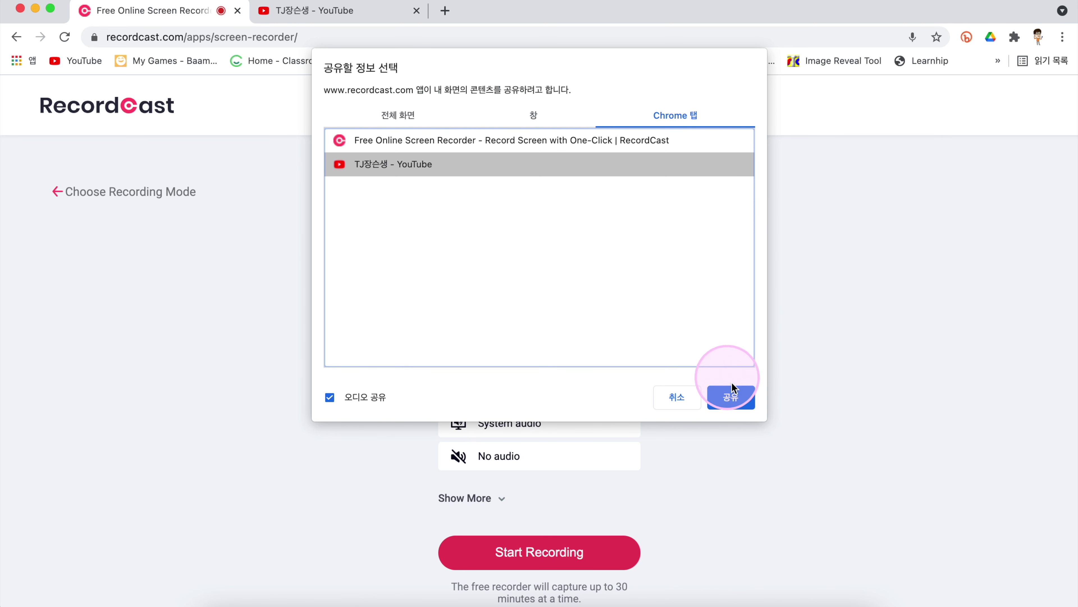
click(740, 400)
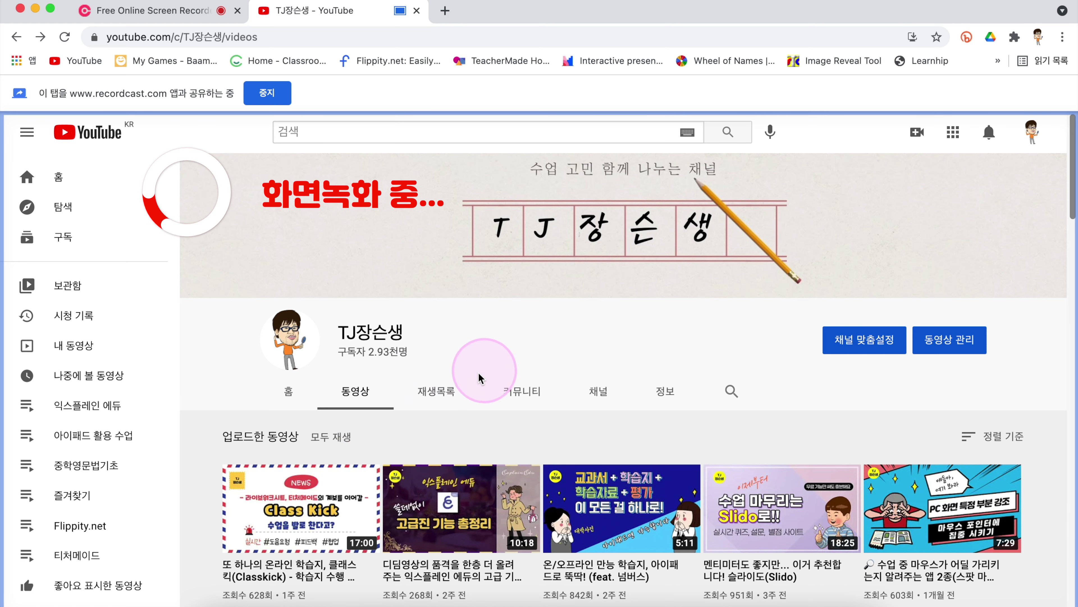
Step: Capture the newest uploaded video, about Classkick, being played and paused in the shared tab, and stop the recording
click(313, 518)
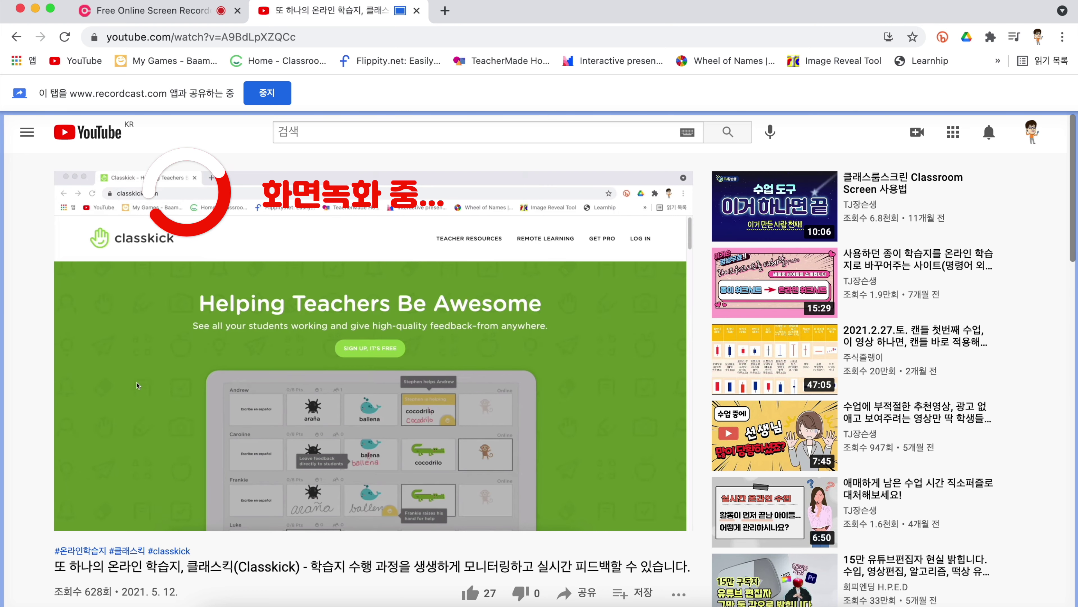
click(496, 397)
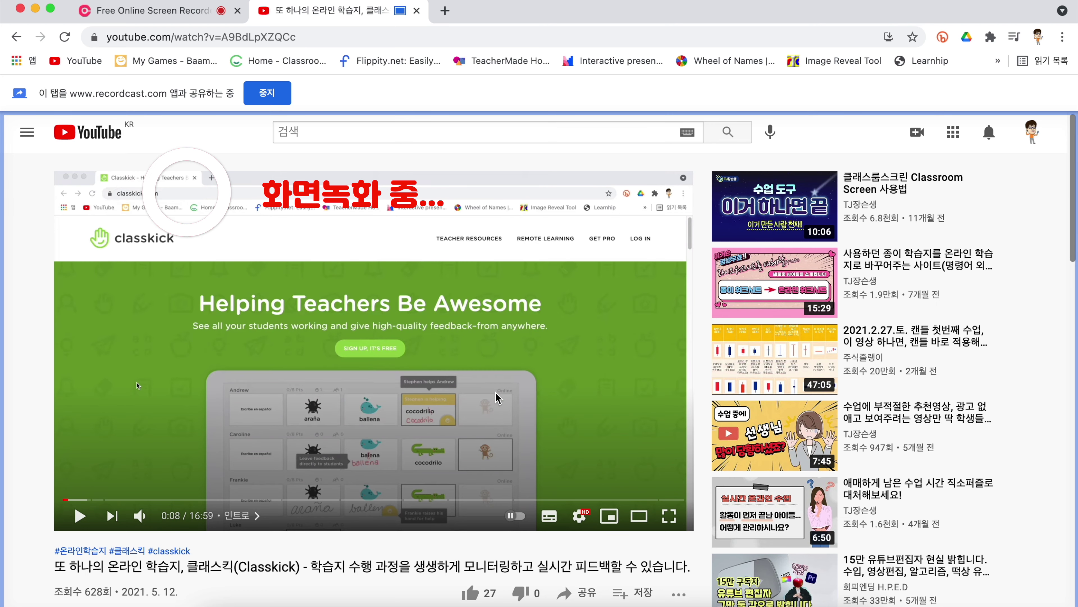
click(172, 12)
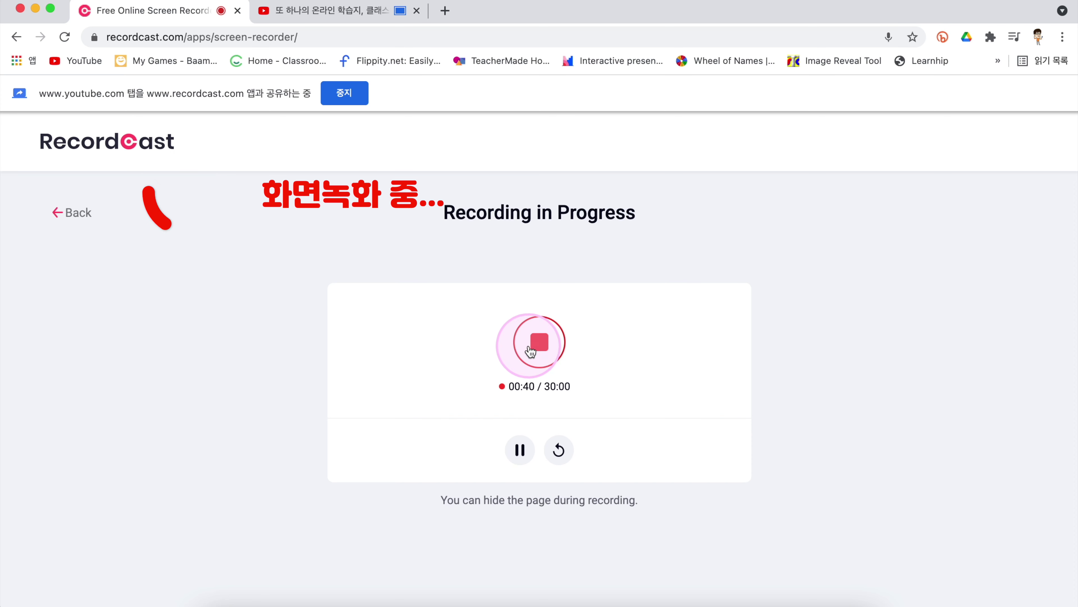
click(539, 344)
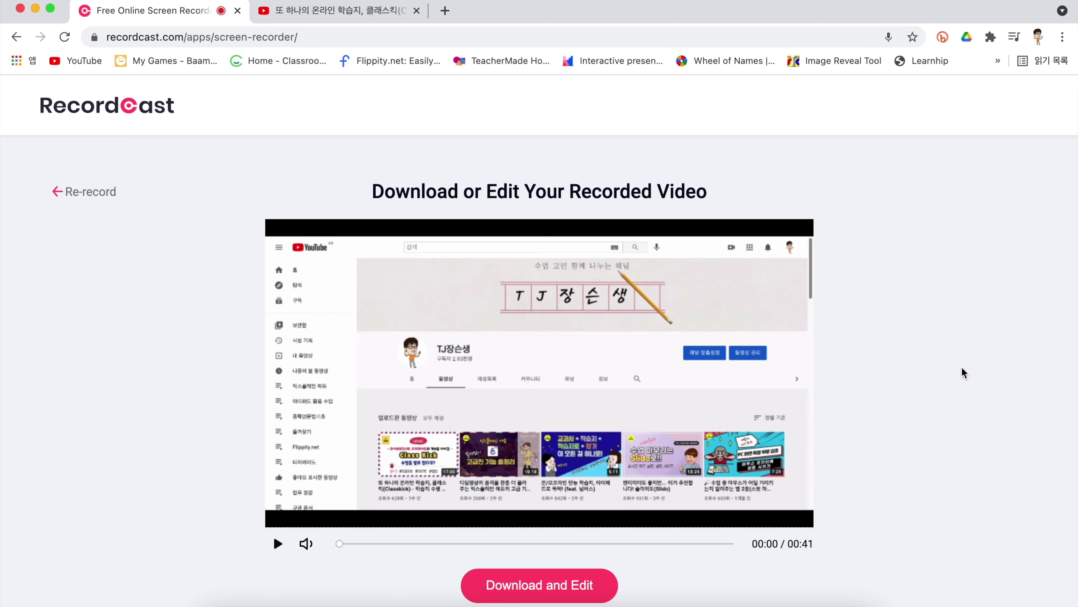
Step: Download the finished recording and open it in the video editor, dismissing the browser's download bar
click(578, 577)
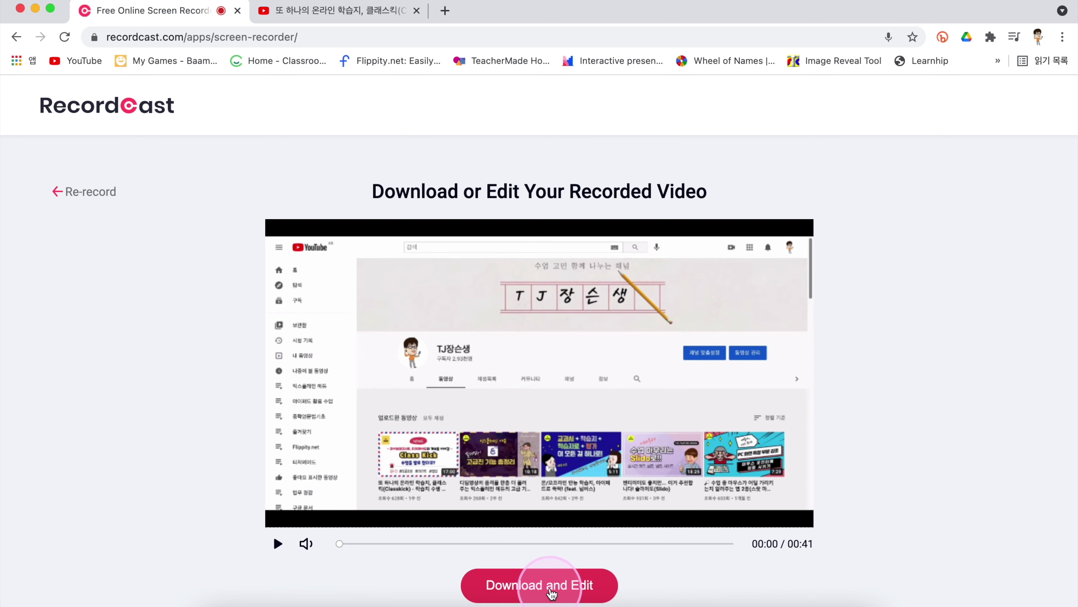
click(536, 594)
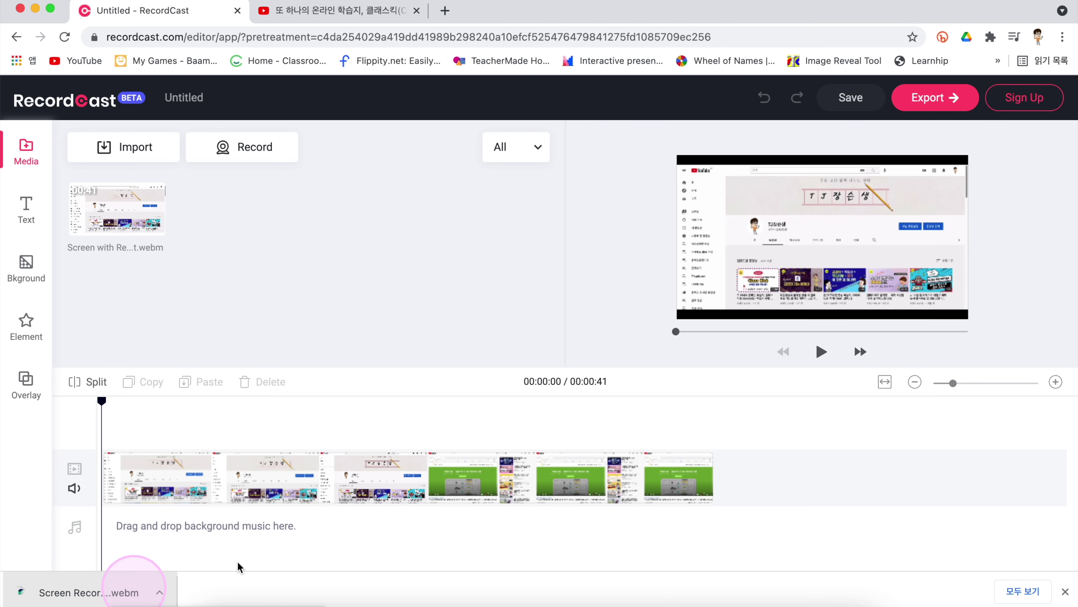
click(1066, 591)
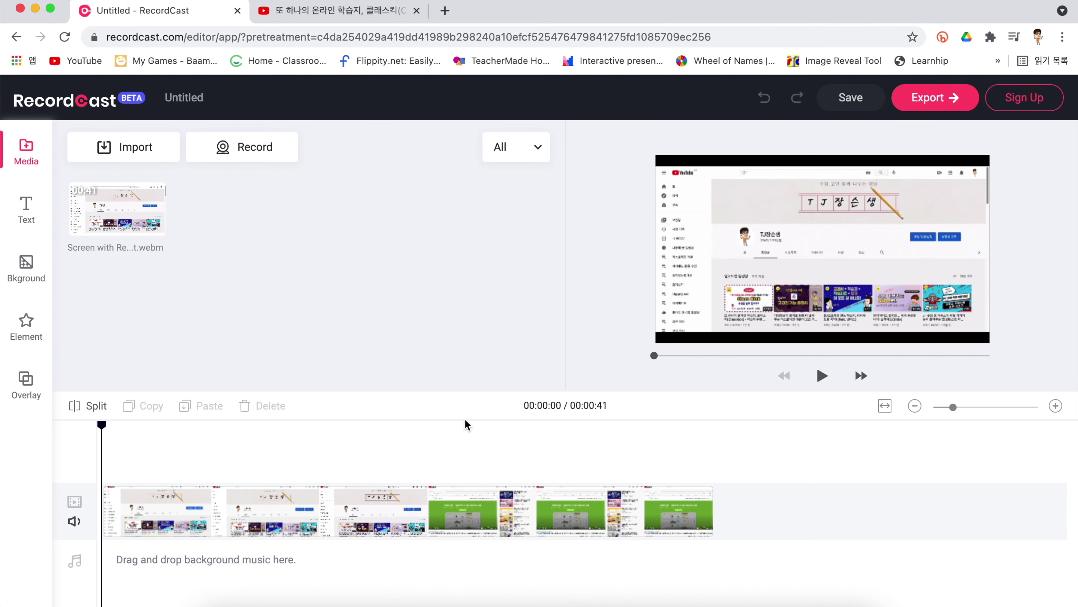
Step: Preview the opening of the recorded clip and place the playhead at 00:00:02
click(276, 512)
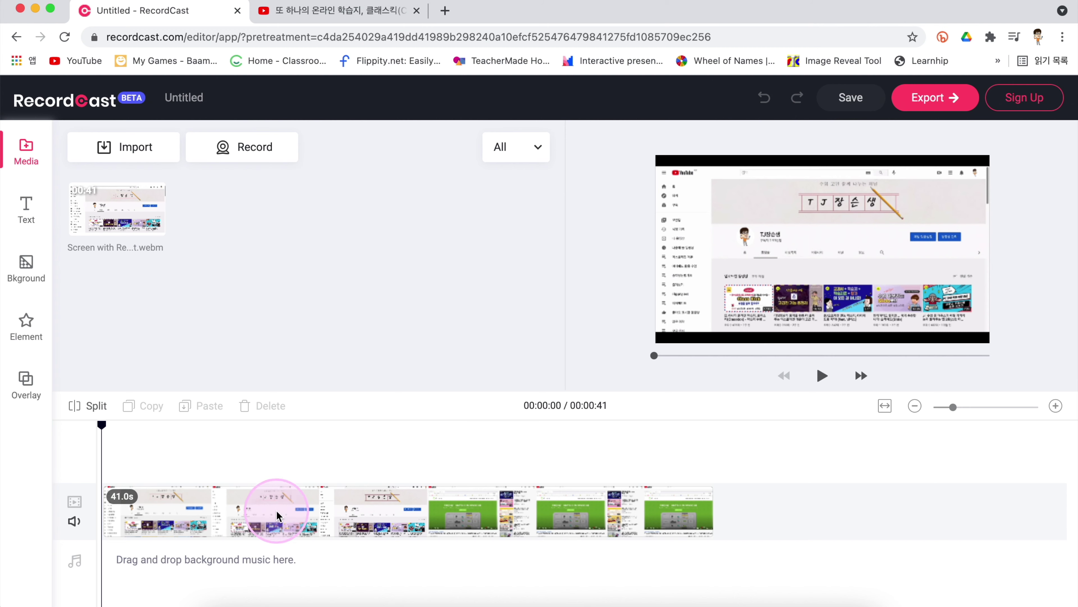
drag(277, 514, 106, 450)
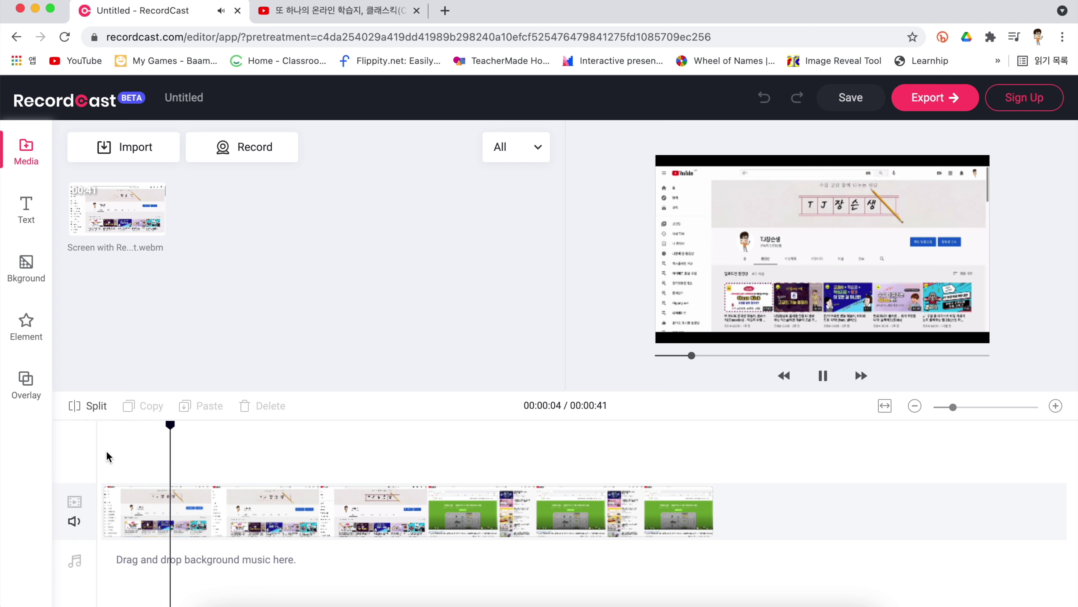
drag(137, 462, 164, 467)
click(141, 458)
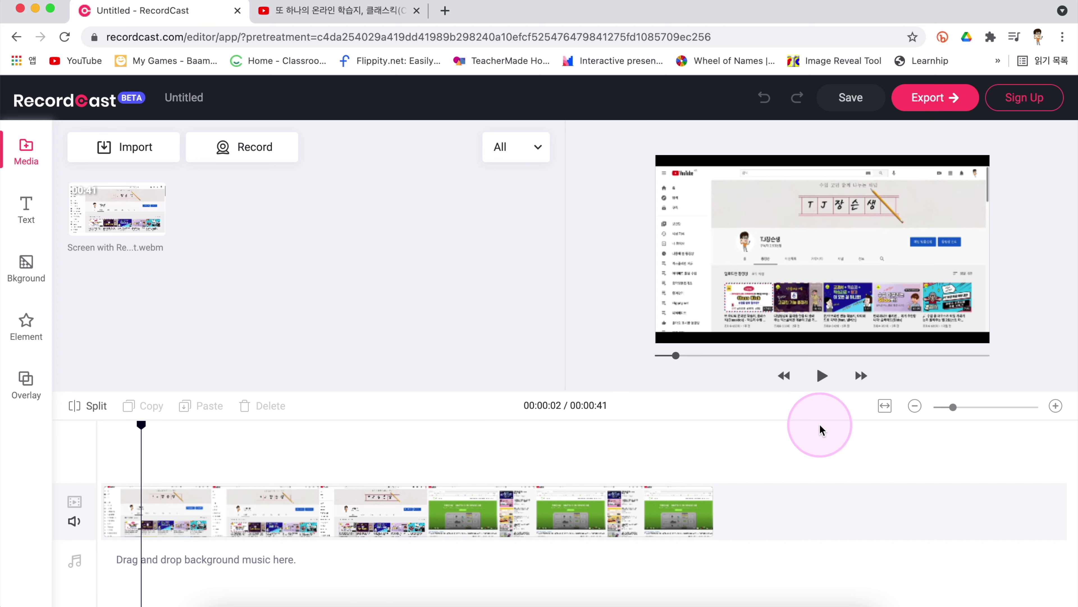
Step: Split the recorded clip at 00:00:04 after enlarging the timeline scale
click(1056, 406)
click(1056, 406)
click(146, 458)
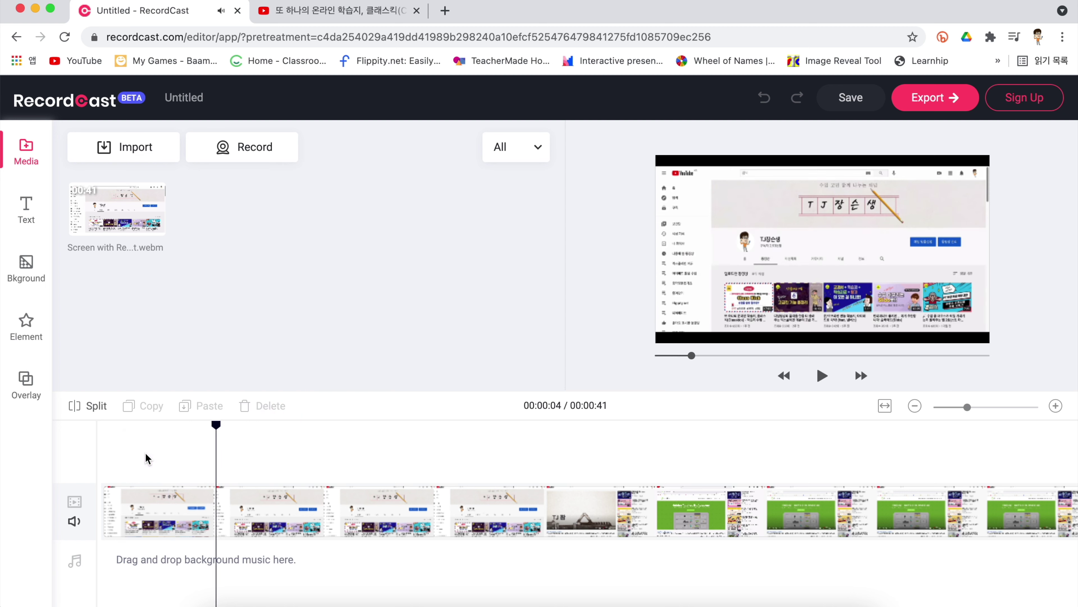
click(216, 513)
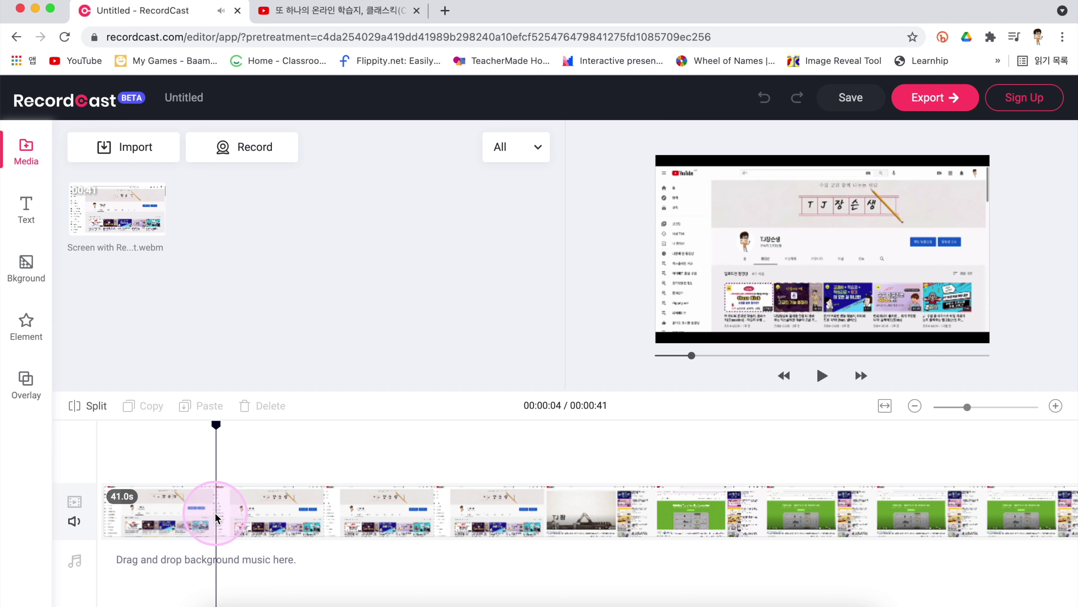
click(84, 423)
click(89, 413)
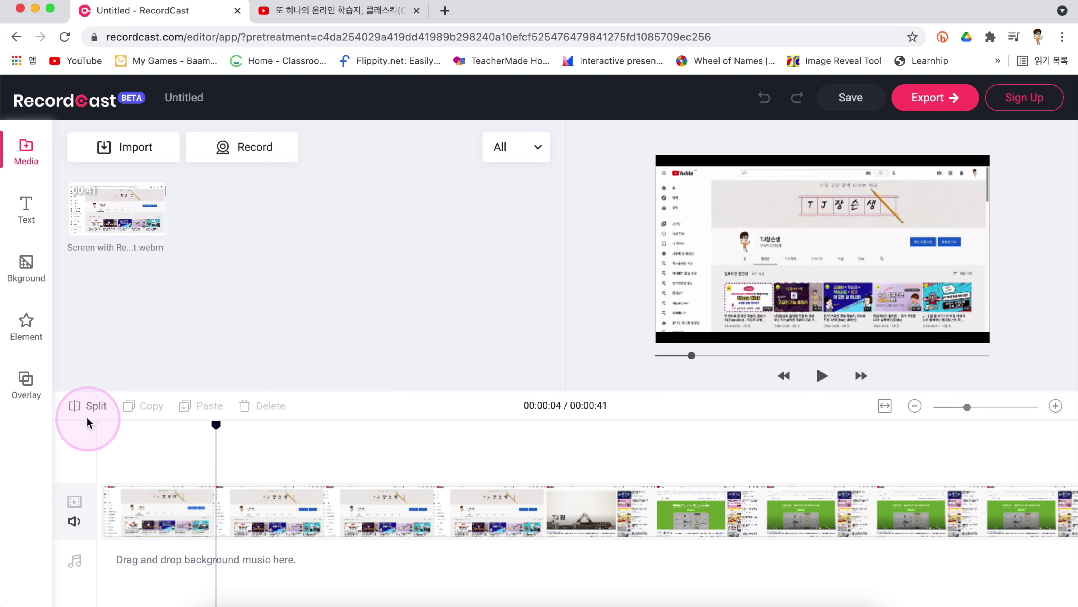
Step: Delete the 4.5-second opening segment of the split clip from the timeline
click(159, 518)
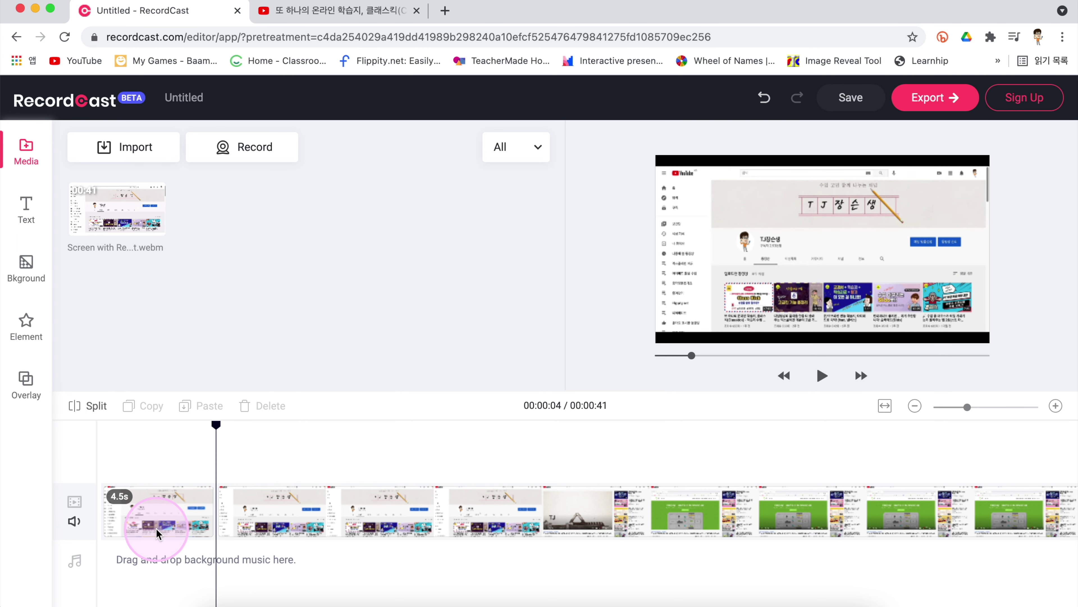
click(160, 520)
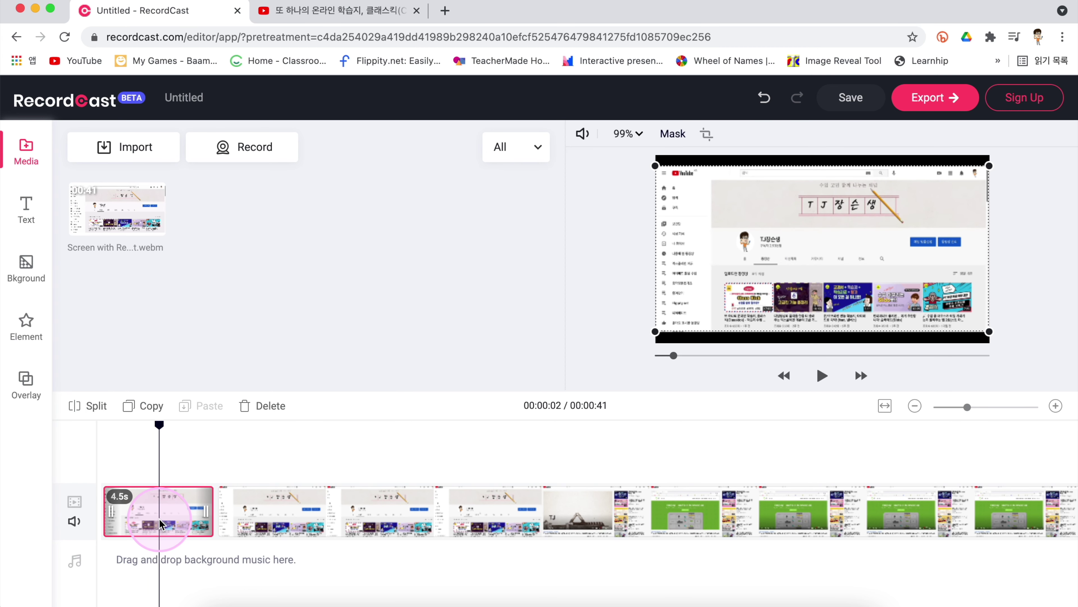
click(265, 406)
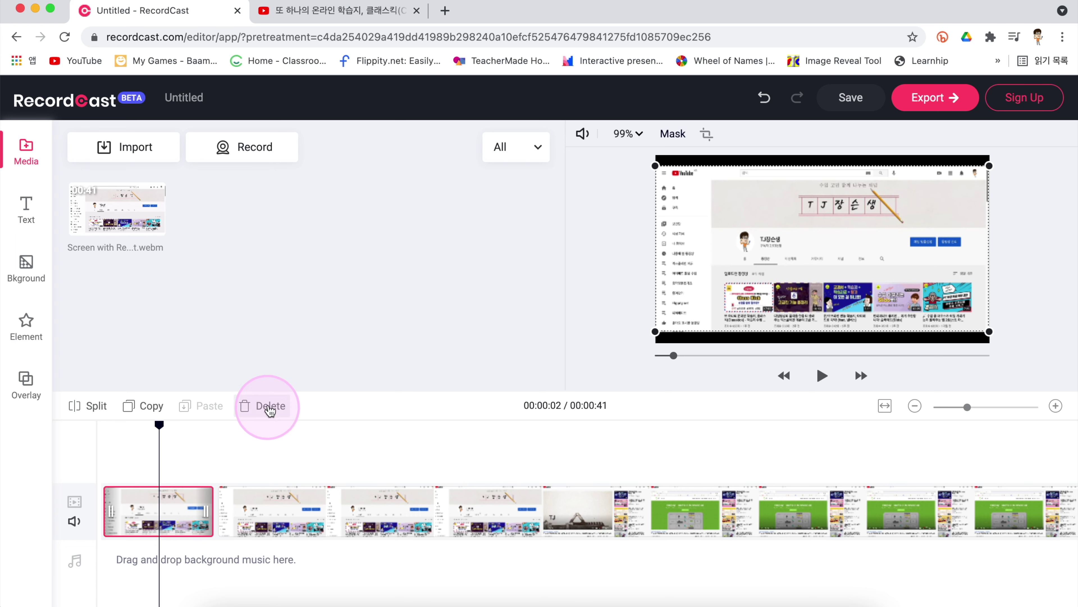
click(266, 406)
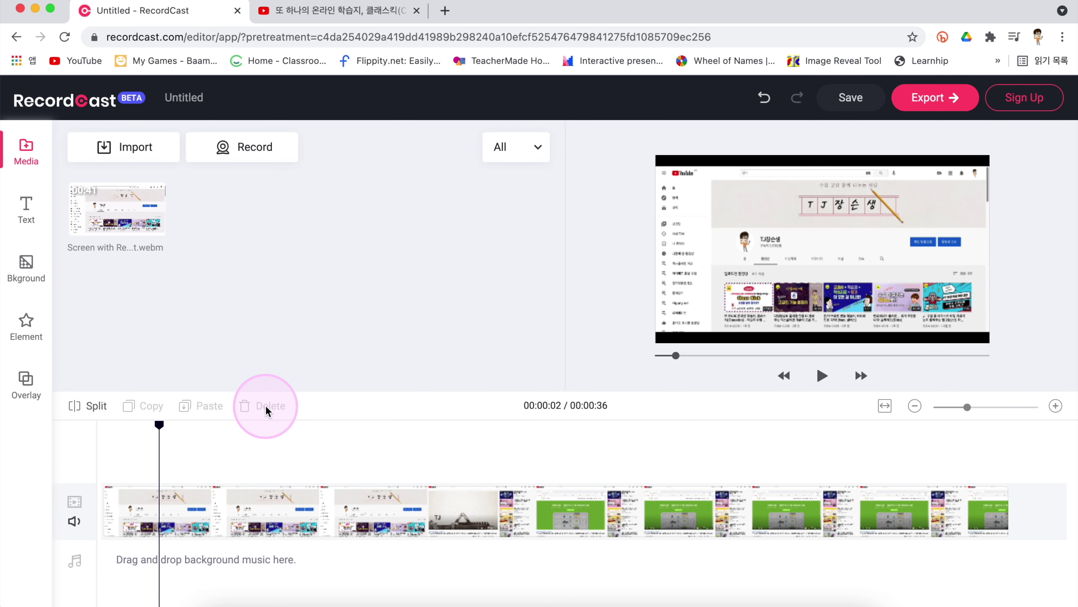
Step: Preview the trimmed recording from its start and from 00:00:13, dismissing the save reminder
click(111, 450)
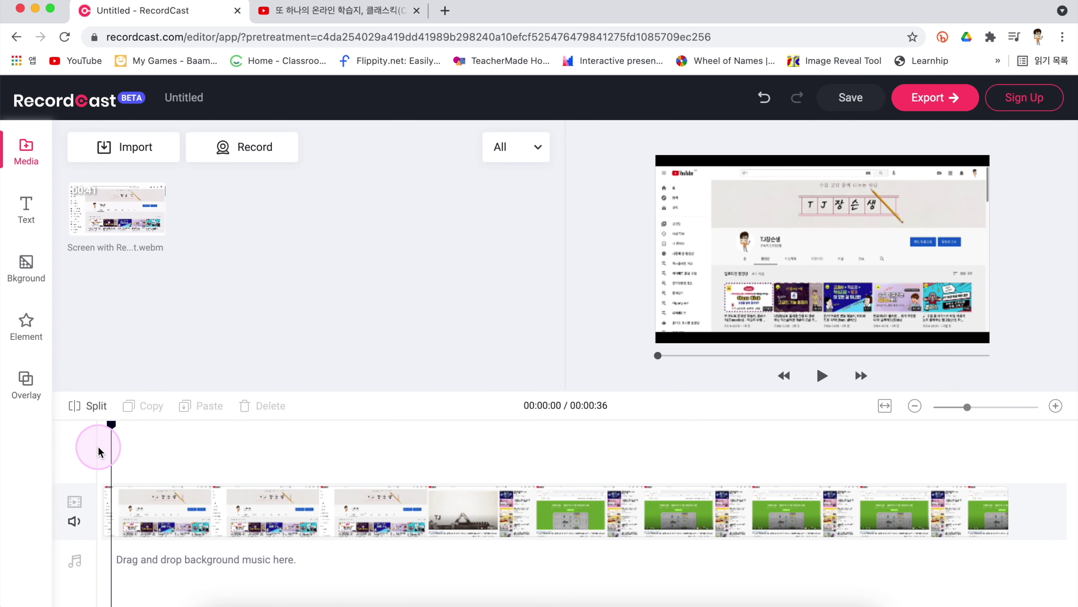
click(110, 461)
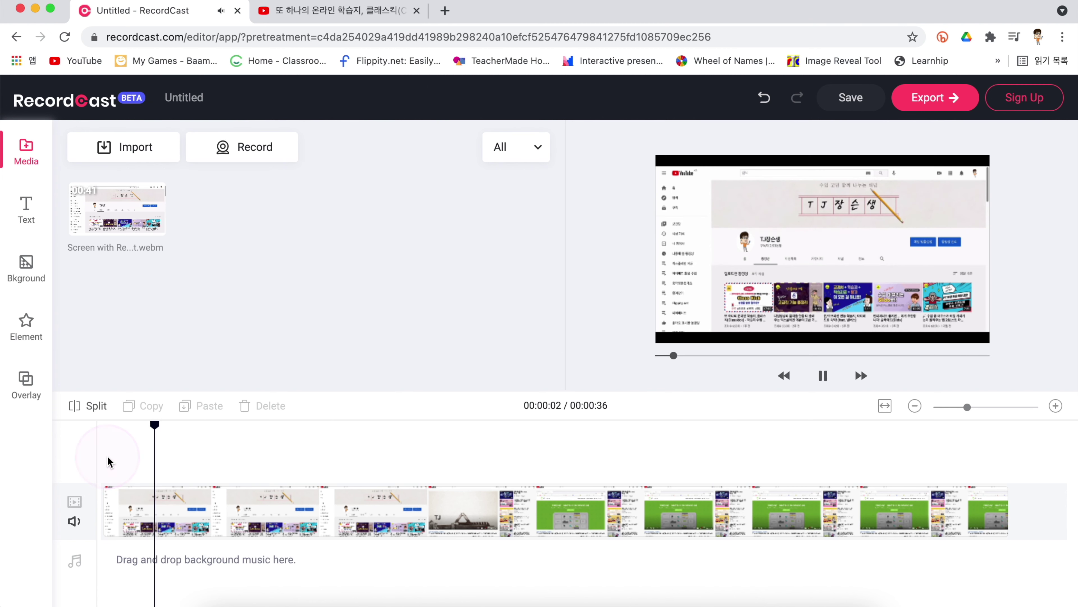
click(430, 464)
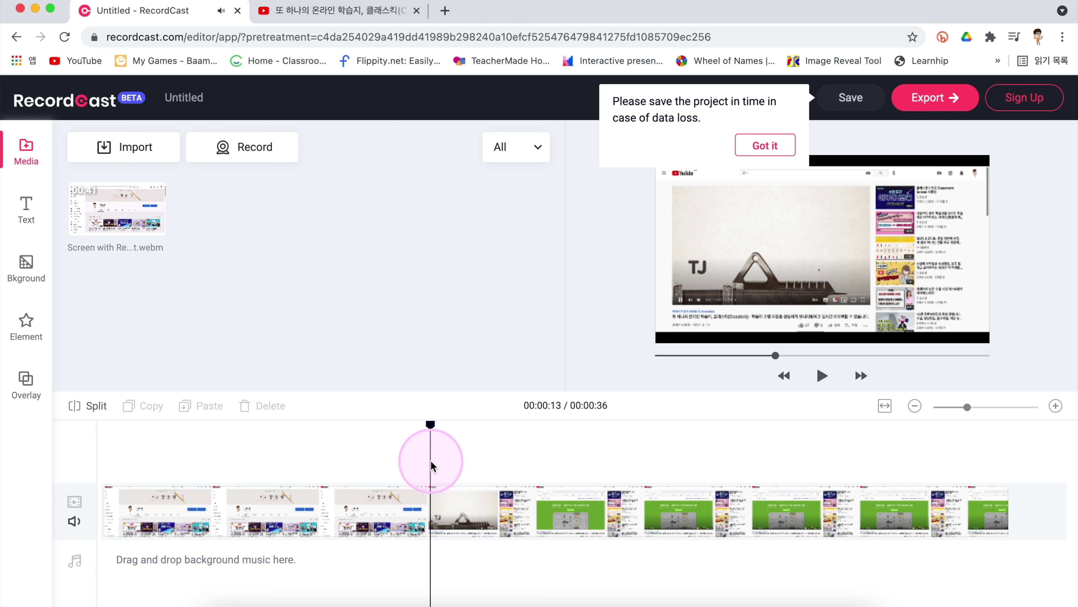
click(765, 145)
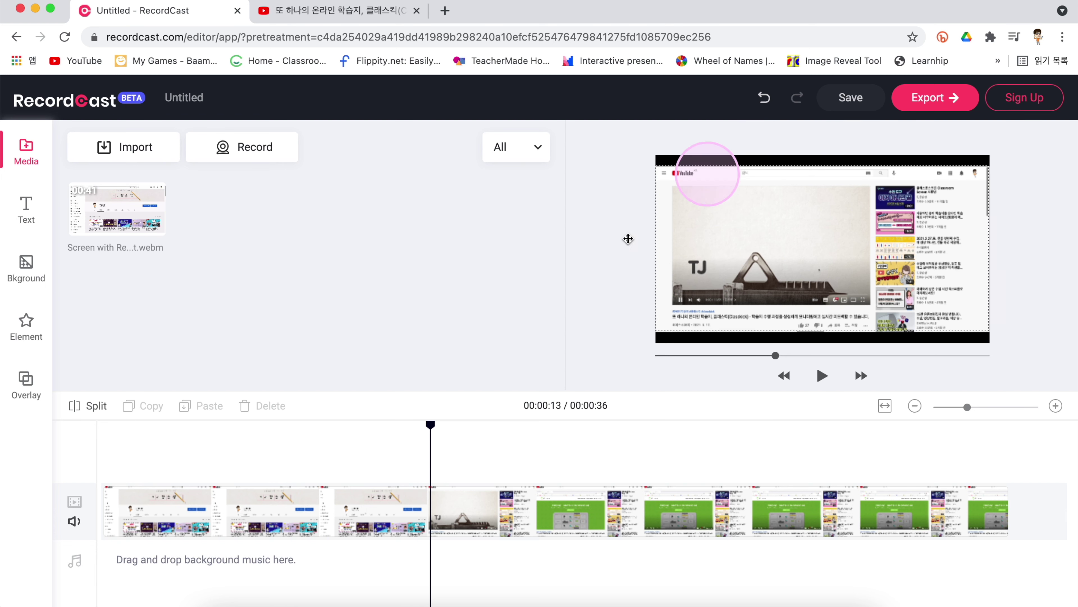
click(430, 448)
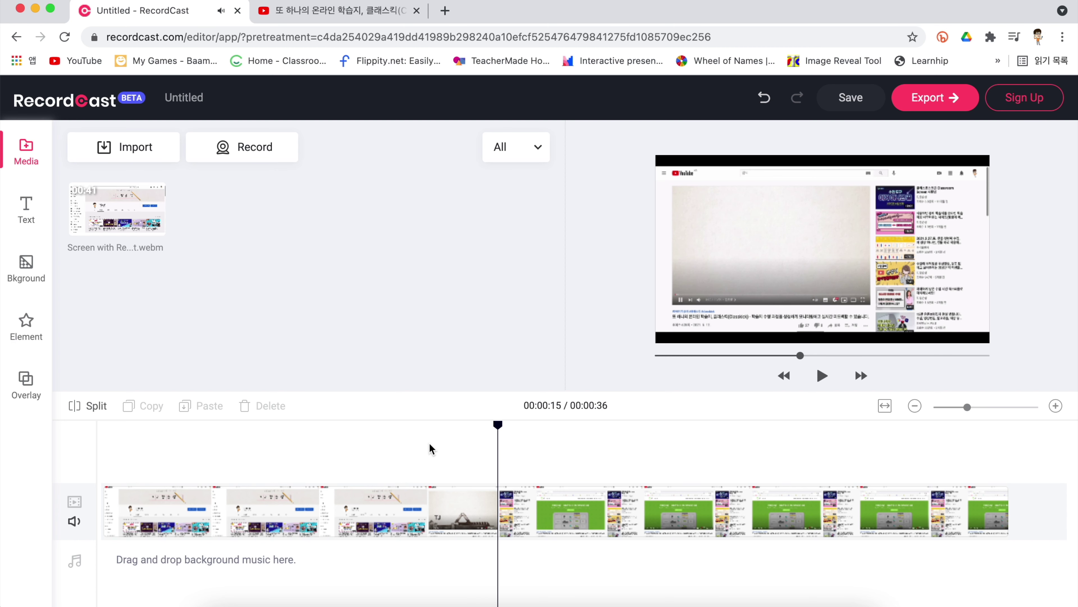
click(445, 449)
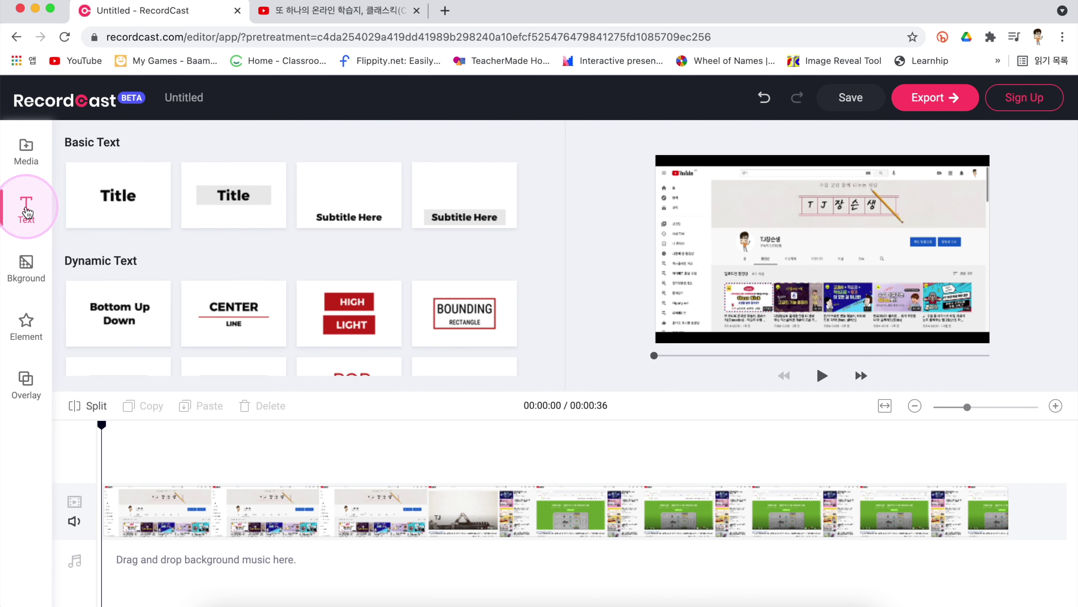
Step: Add the Roll Up dynamic text to the timeline at the start of the video
scroll(302, 277, down, 8)
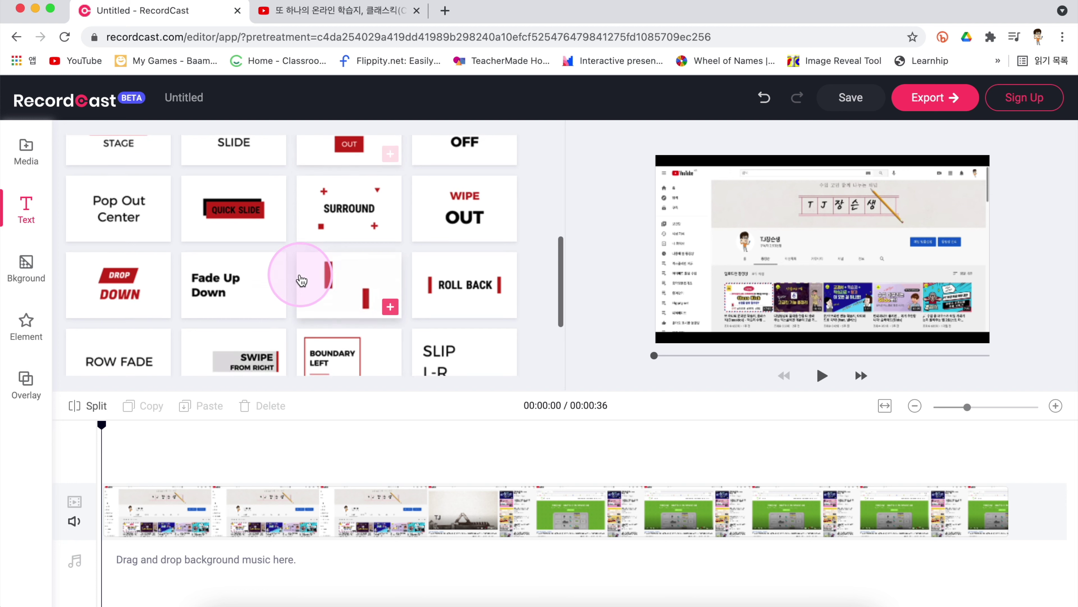
scroll(301, 280, down, 1)
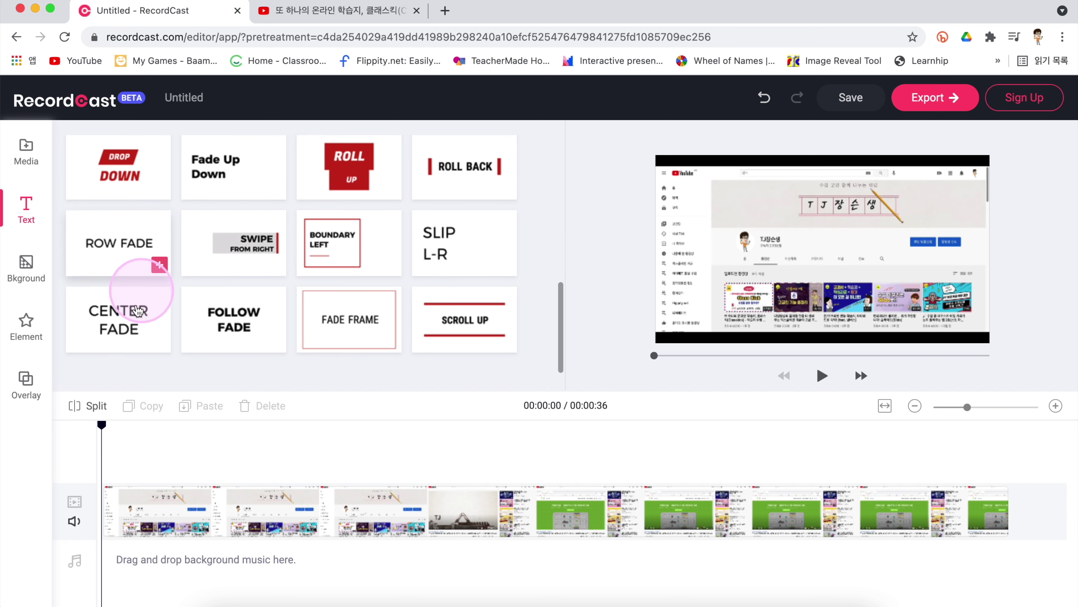
scroll(374, 301, up, 3)
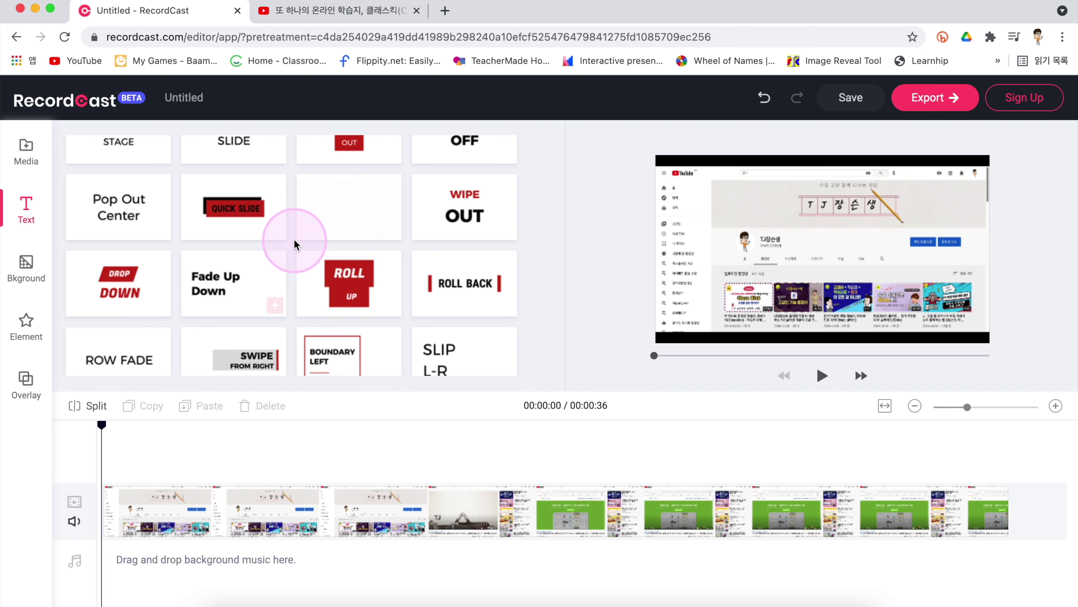
scroll(290, 243, up, 2)
scroll(289, 238, up, 1)
scroll(289, 237, down, 6)
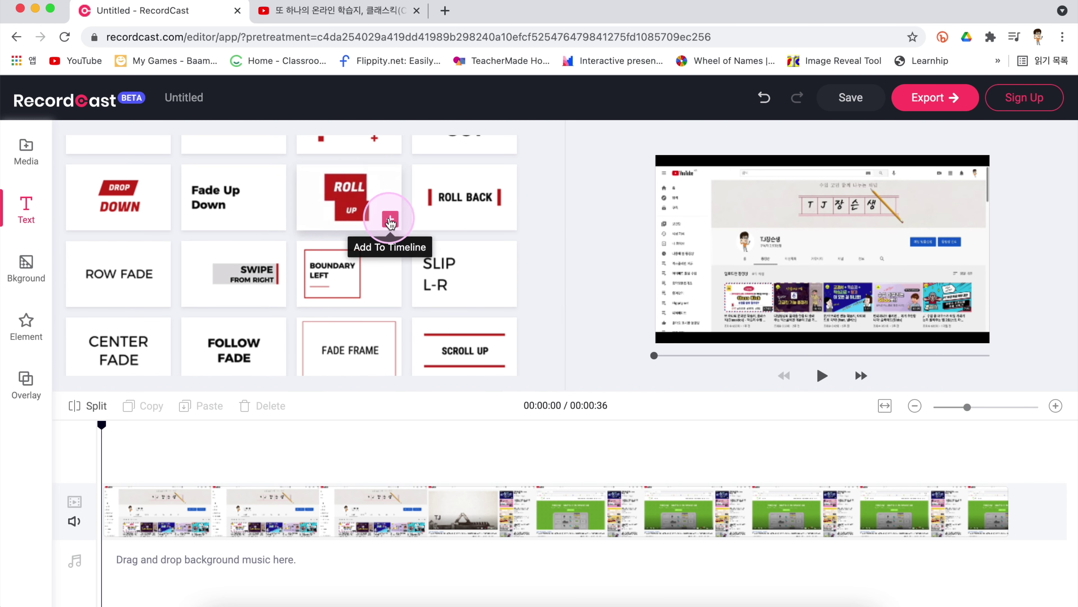
click(390, 219)
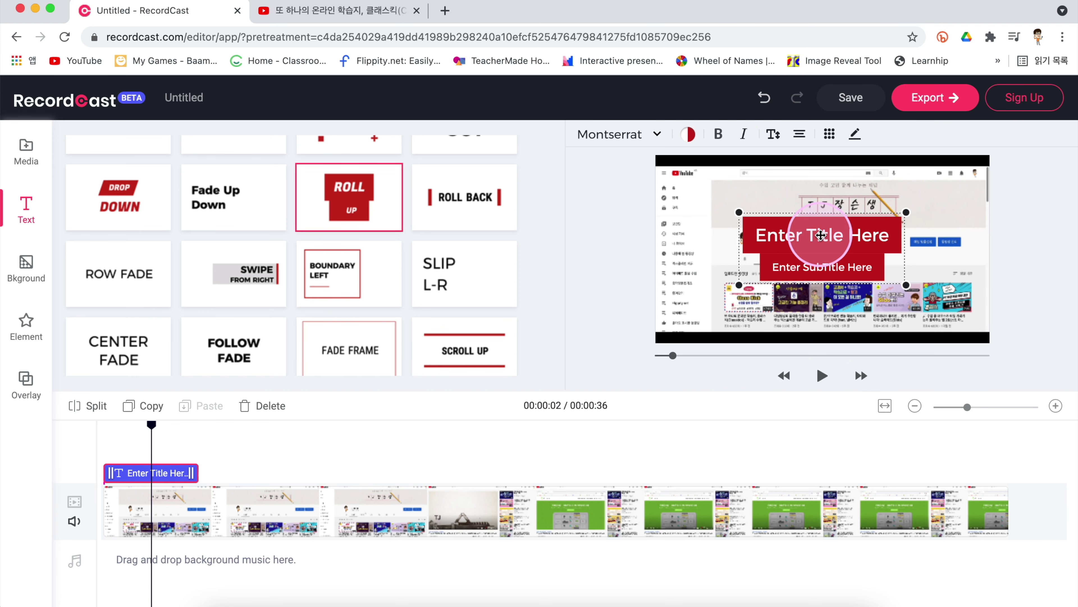
Step: Set the Roll Up title to "안녕하세요" and its subtitle to the channel name followed by "입니다"
double_click(821, 235)
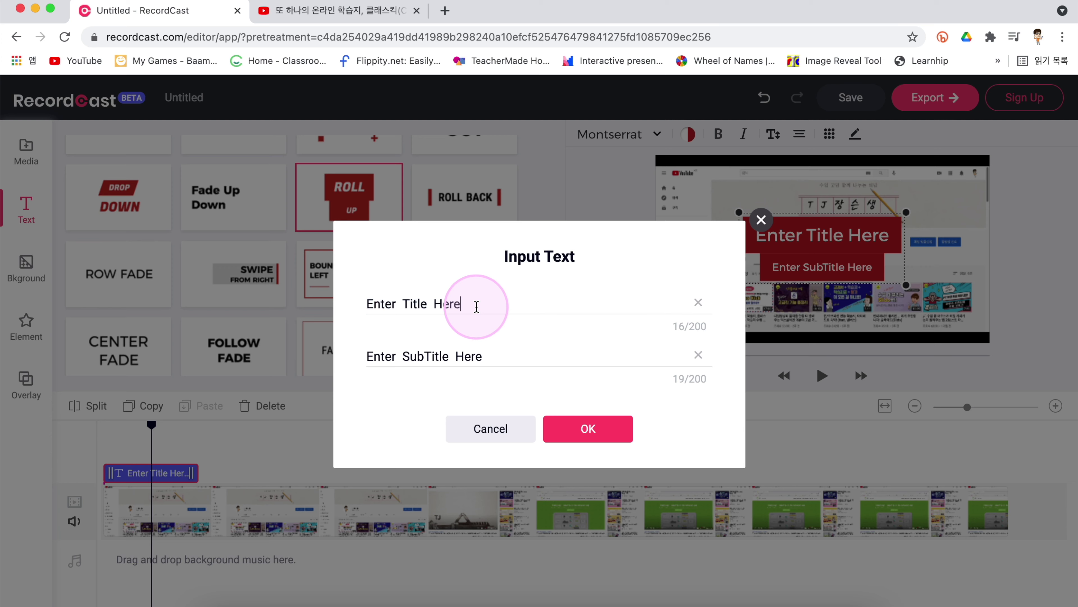
text(안녕하세요)
click(493, 357)
text(TJ장ㅅ)
text(생입니다)
click(588, 429)
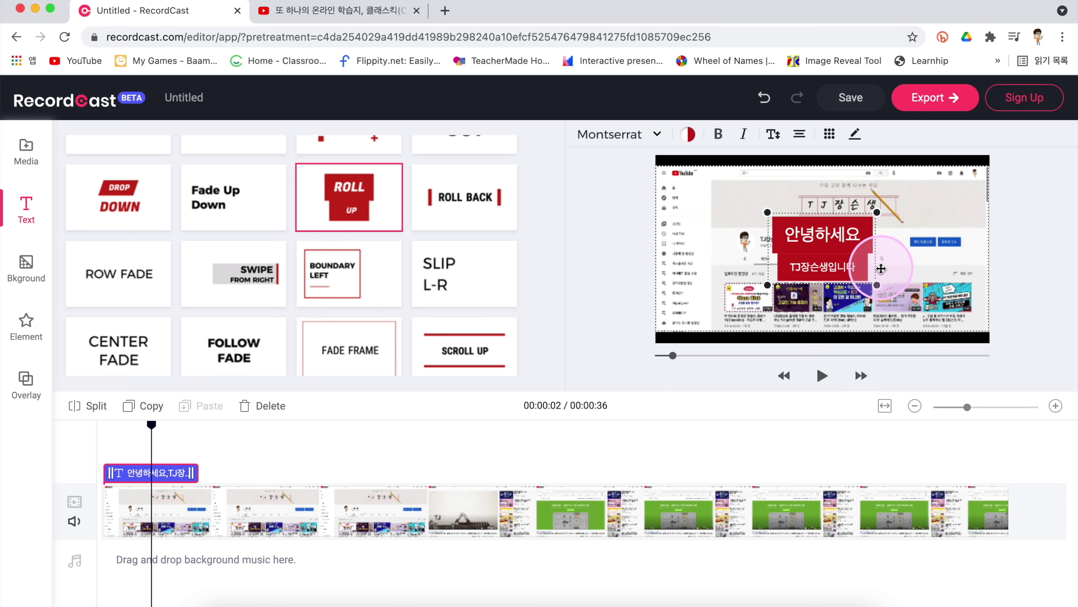
Step: Preview the title from the beginning and shorten its timeline block to end at about 00:00:02
drag(151, 424, 60, 434)
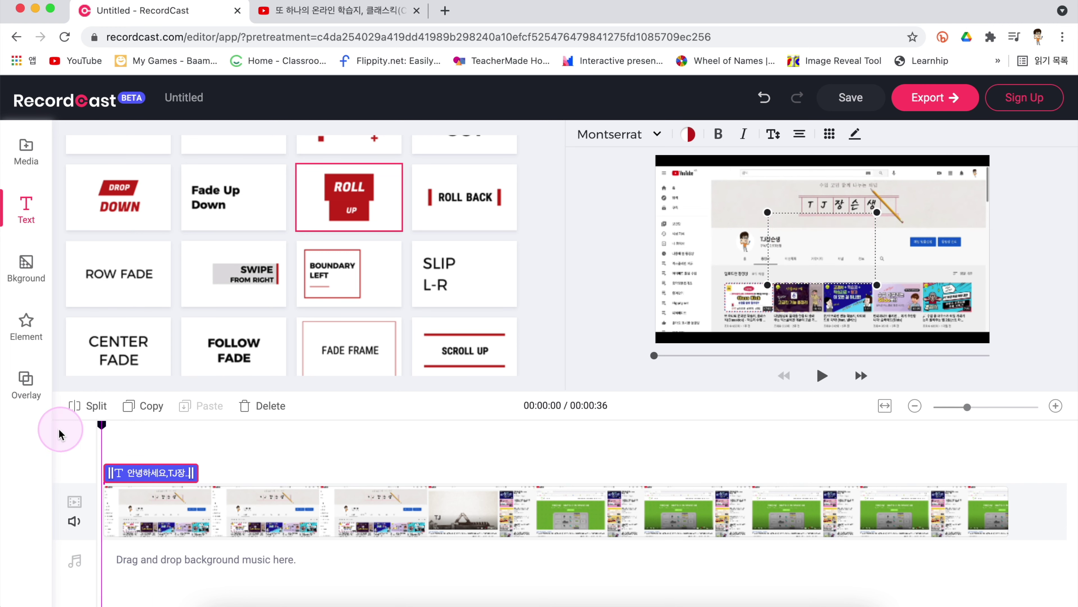
key(space)
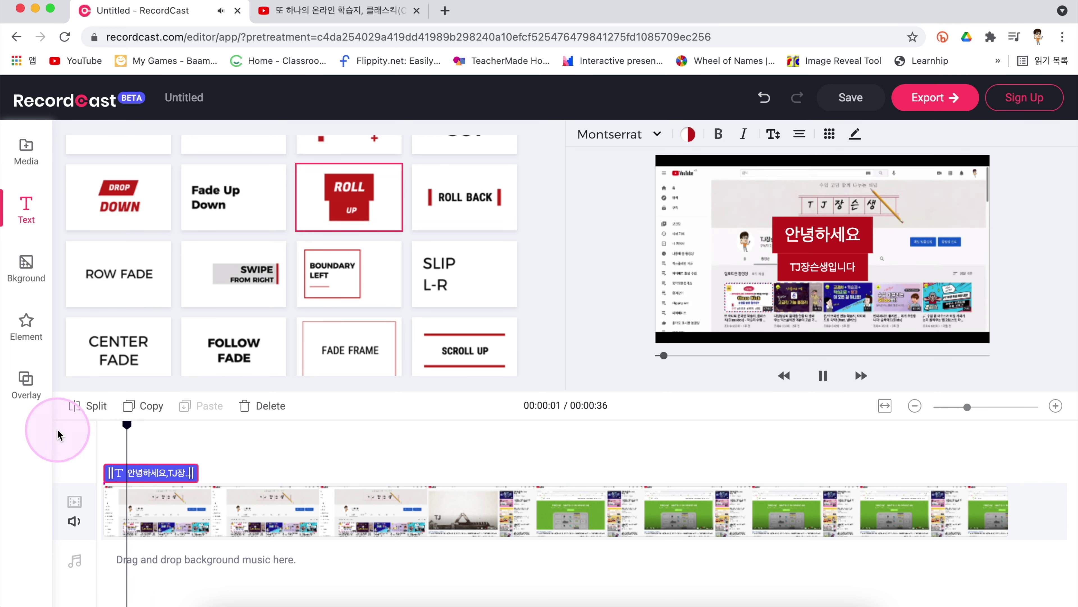
click(195, 478)
drag(193, 473, 156, 472)
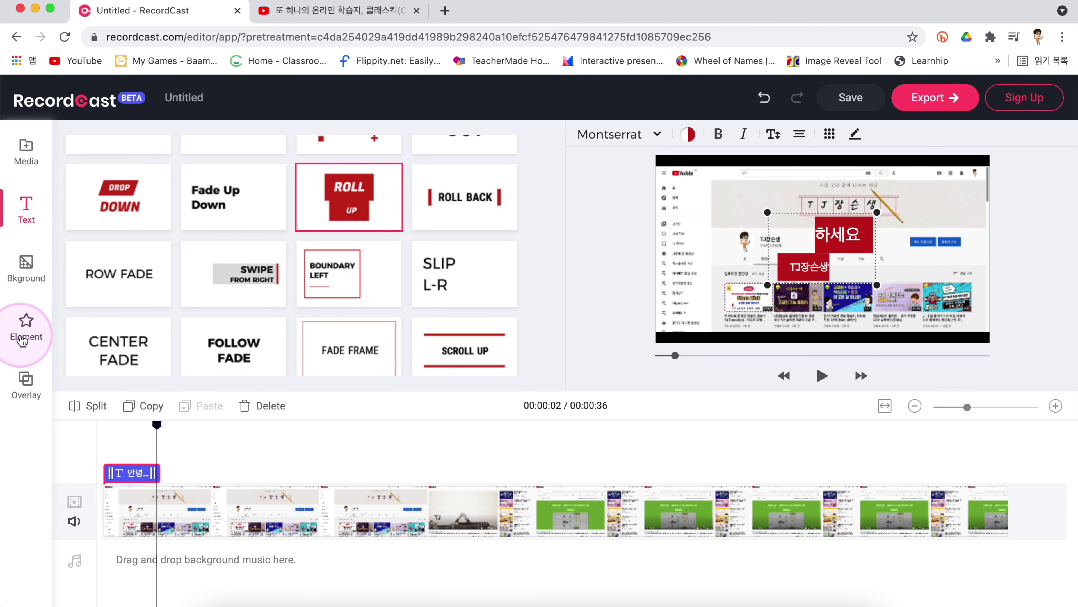
Step: Browse the element library's categories, including Birthday, Promo, Arrow and Social
click(23, 335)
scroll(286, 272, down, 10)
scroll(286, 282, down, 10)
scroll(286, 282, up, 12)
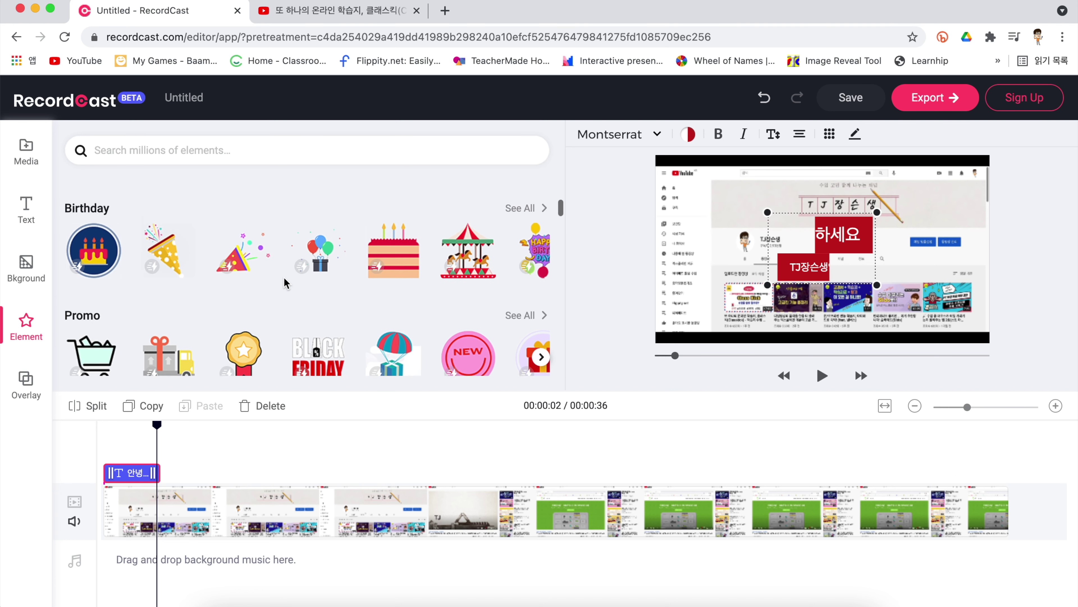
scroll(285, 283, down, 8)
scroll(285, 282, down, 7)
scroll(285, 283, down, 7)
scroll(285, 283, down, 8)
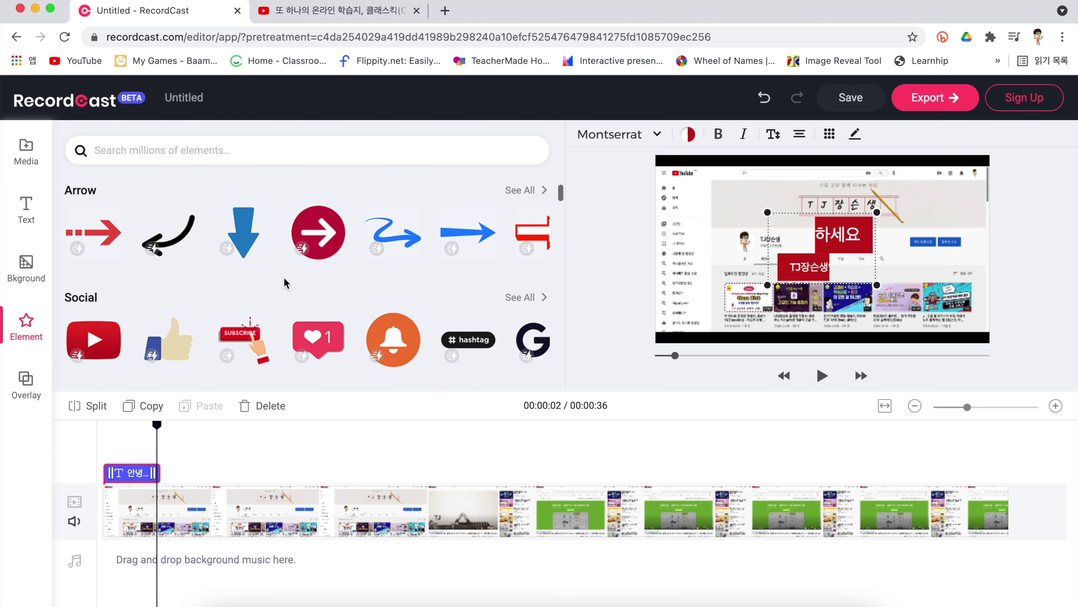
Step: Add the Social category's red play-button, thumbs-up and Subscribe elements to the timeline at 00:00:02
click(141, 438)
click(165, 441)
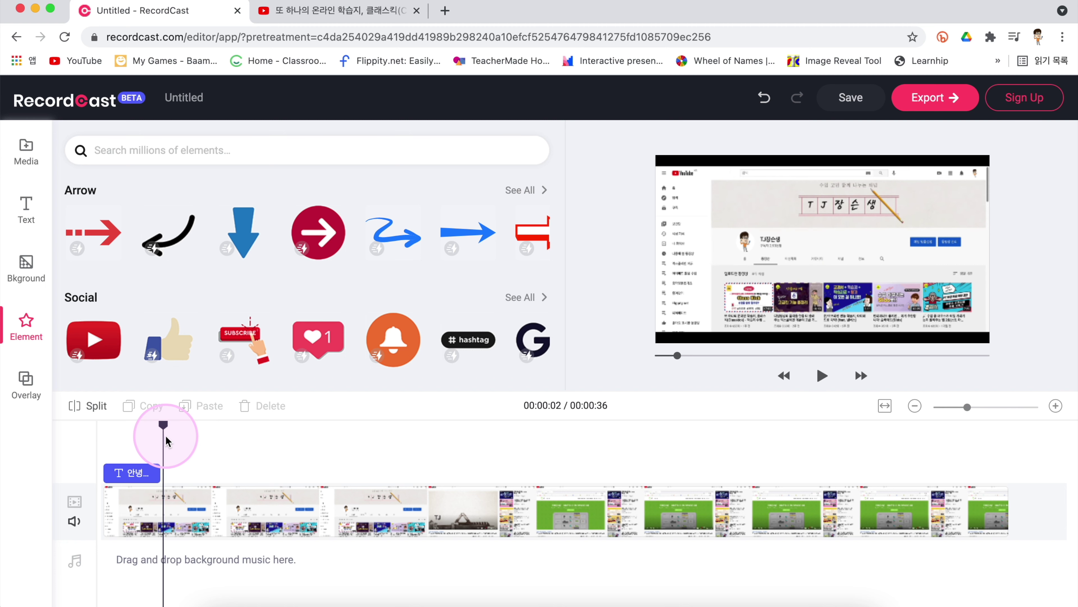
mouse_move(97, 340)
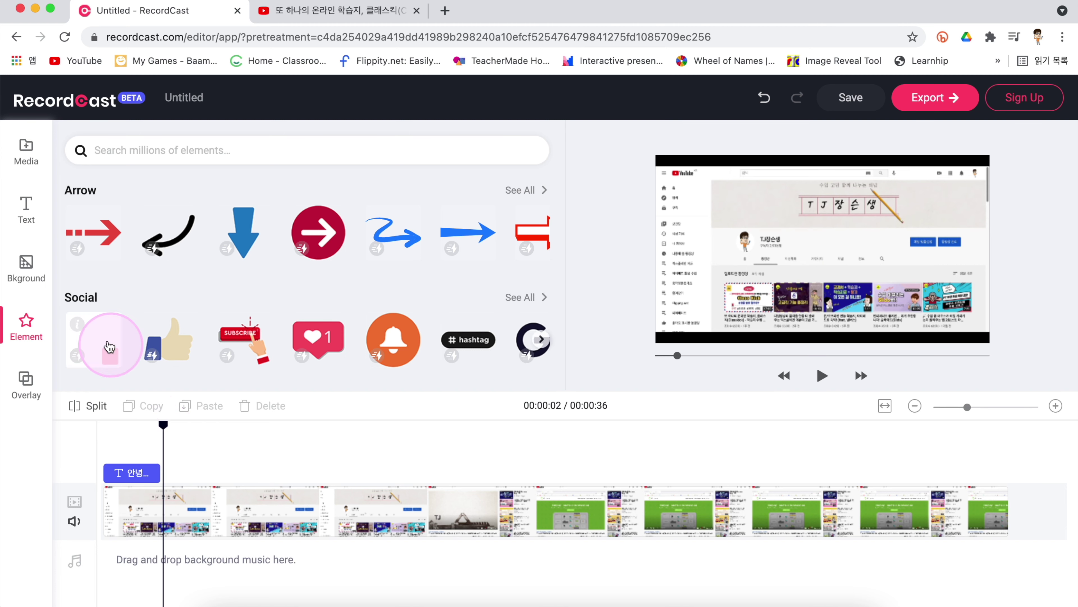
click(110, 356)
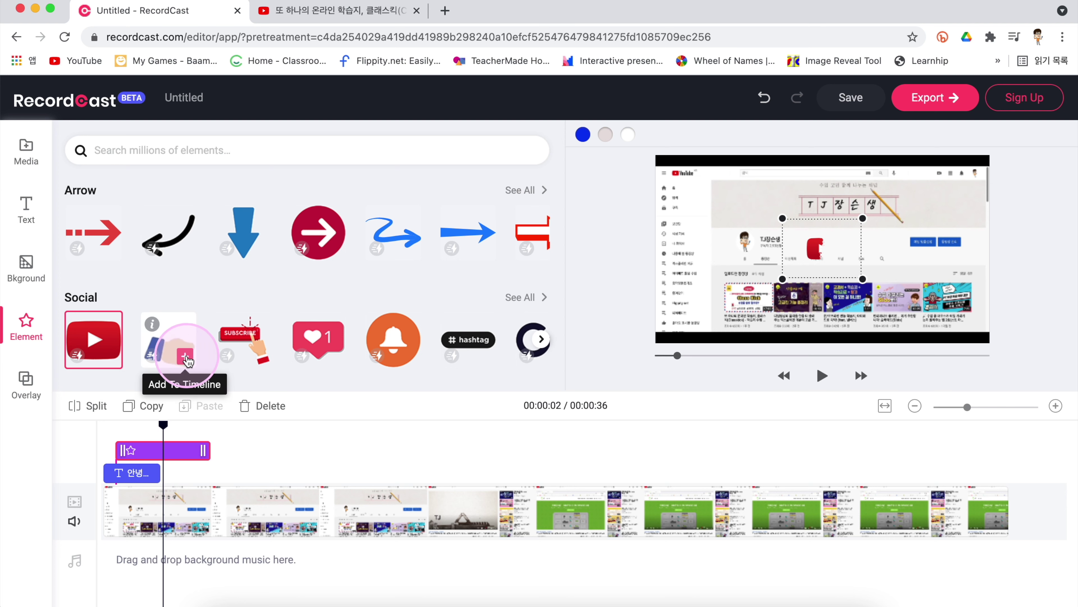
click(185, 355)
click(260, 359)
Step: Arrange the play-button, thumbs-up and Subscribe elements one after another on the title's track, shortening their blocks so they do not overlap
click(185, 452)
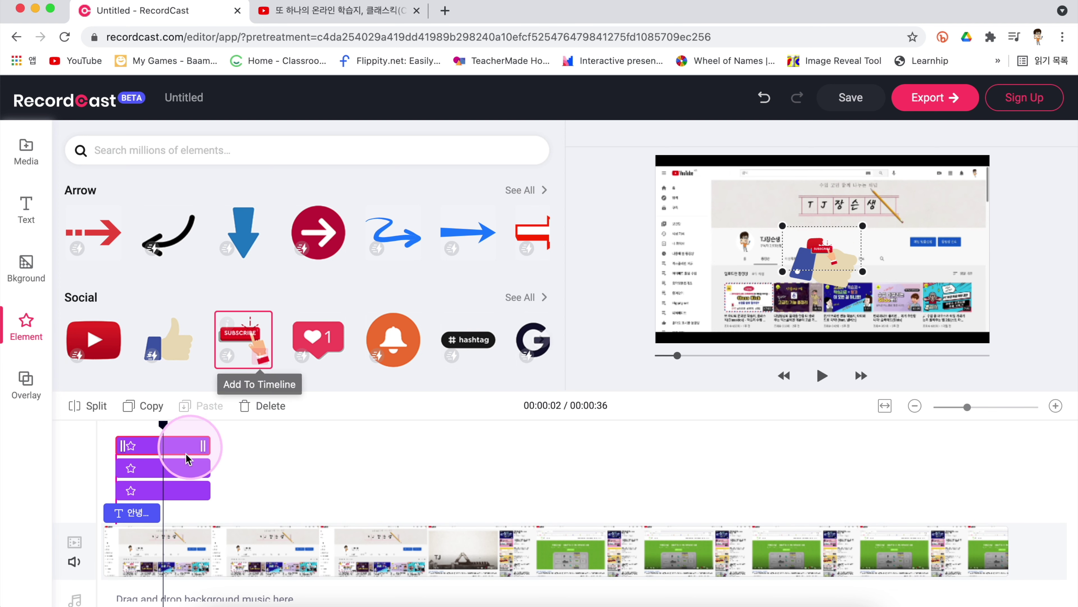
drag(172, 445, 349, 488)
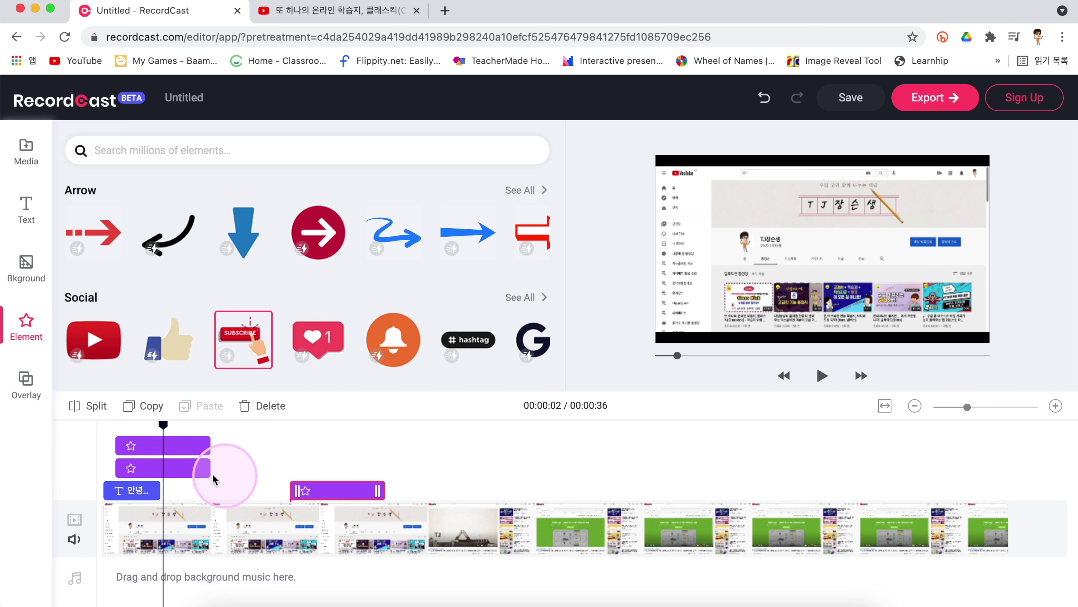
drag(177, 445, 302, 451)
mouse_move(209, 456)
mouse_down()
mouse_move(147, 450)
mouse_move(180, 451)
mouse_move(189, 469)
mouse_move(189, 451)
mouse_up()
click(145, 450)
drag(333, 450, 280, 448)
drag(384, 472, 346, 473)
drag(212, 449, 248, 466)
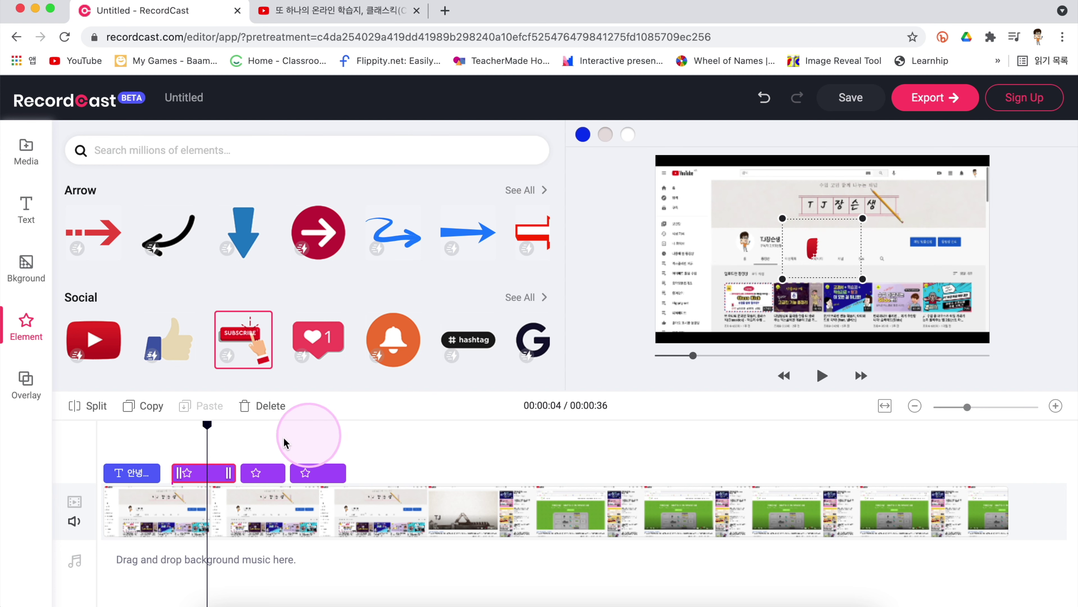
Step: Enlarge the thumbs-up element at 00:00:06 and center it in the video frame
drag(208, 427, 264, 440)
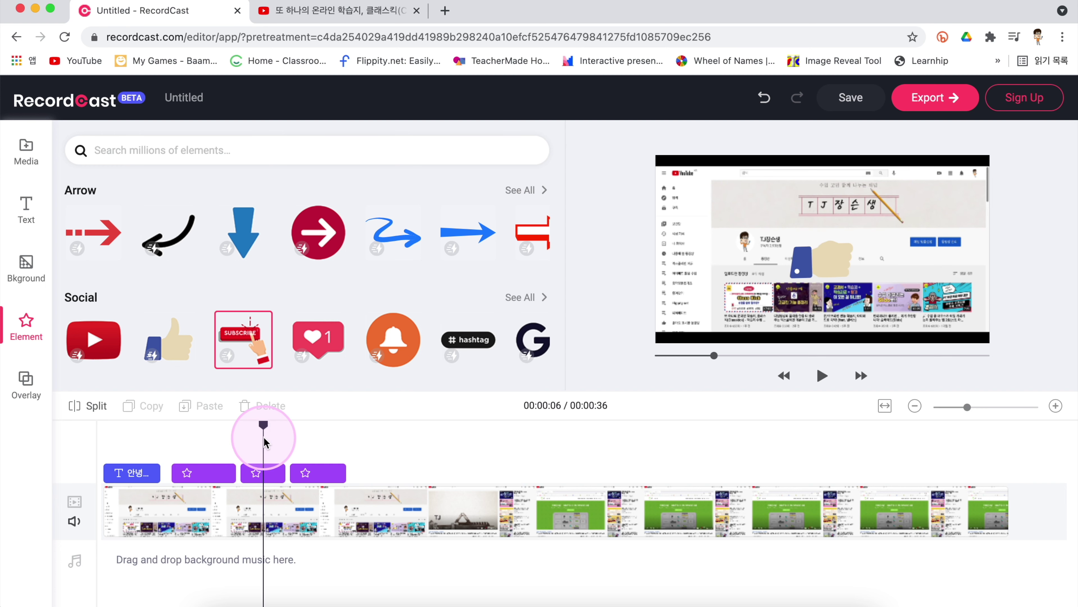
click(266, 475)
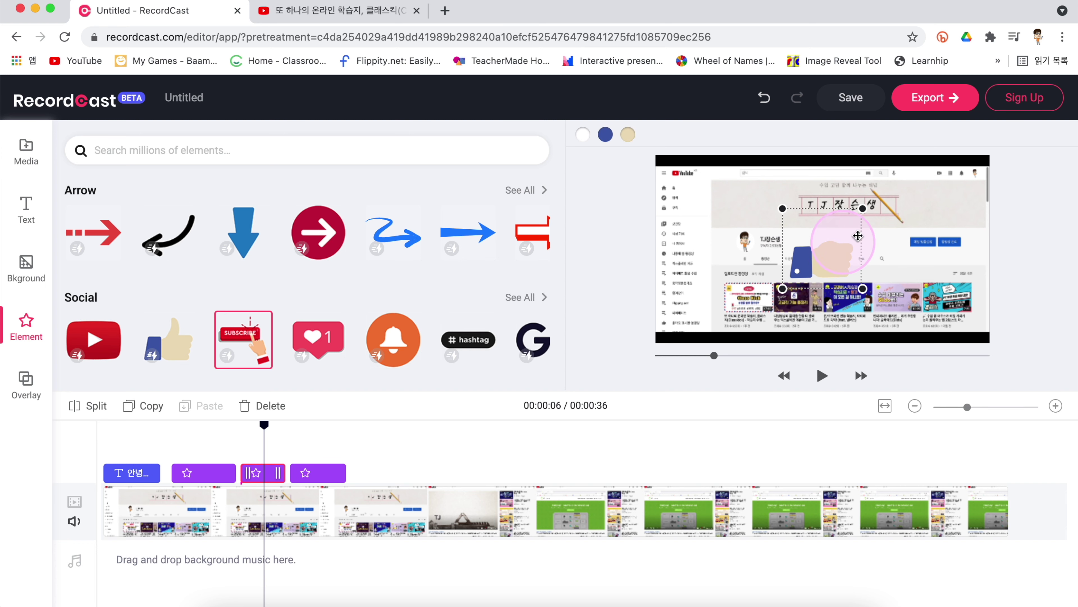
drag(862, 209, 968, 158)
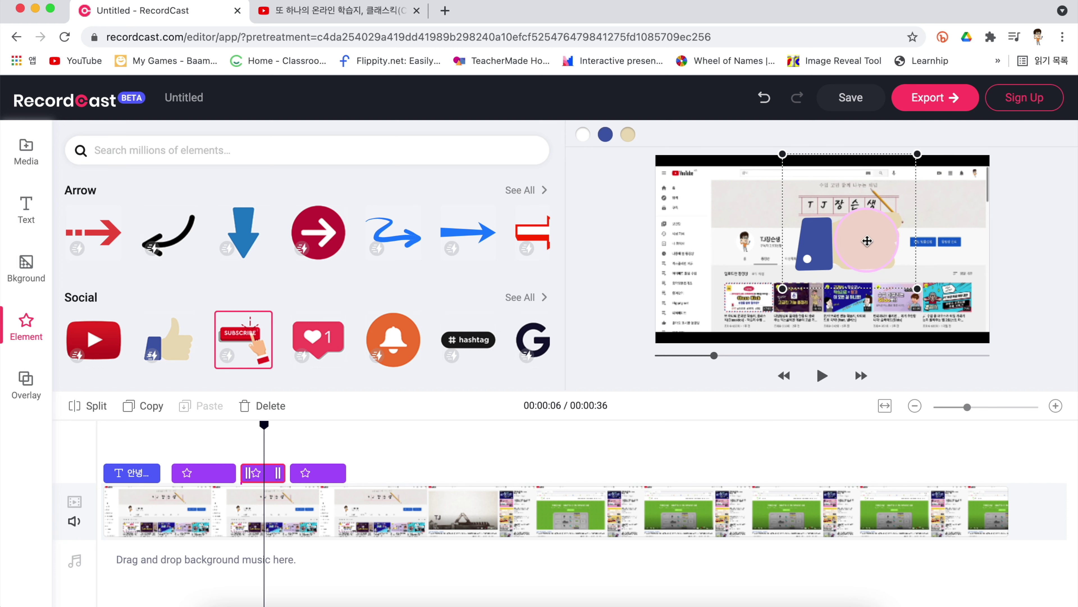
drag(867, 241, 851, 266)
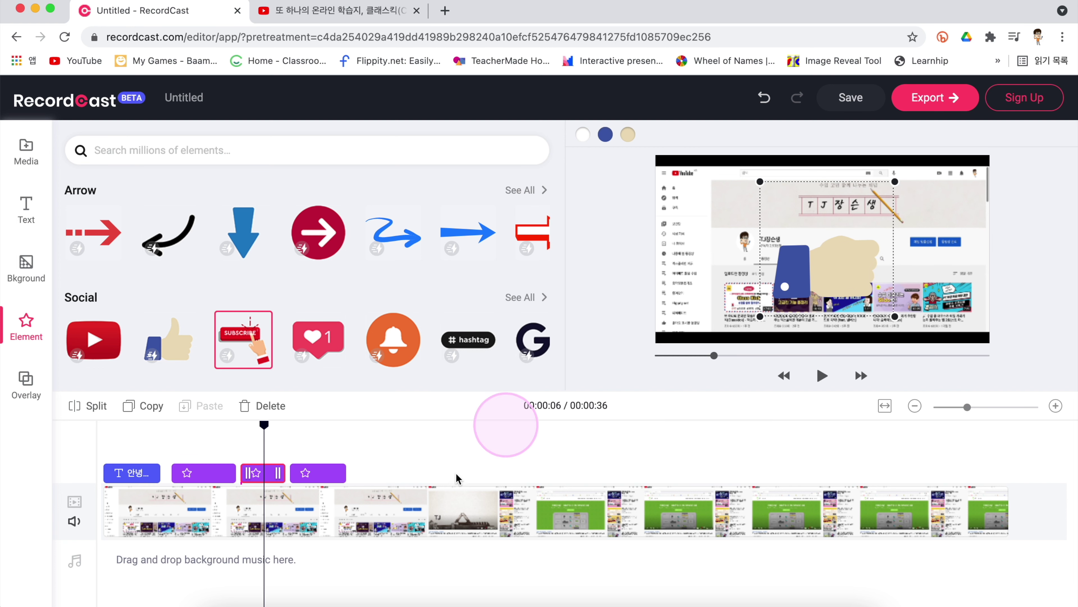
Step: Enlarge the Subscribe element at 00:00:08, move it toward the video frame's lower-left area, and preview the video from the start
click(322, 438)
click(316, 473)
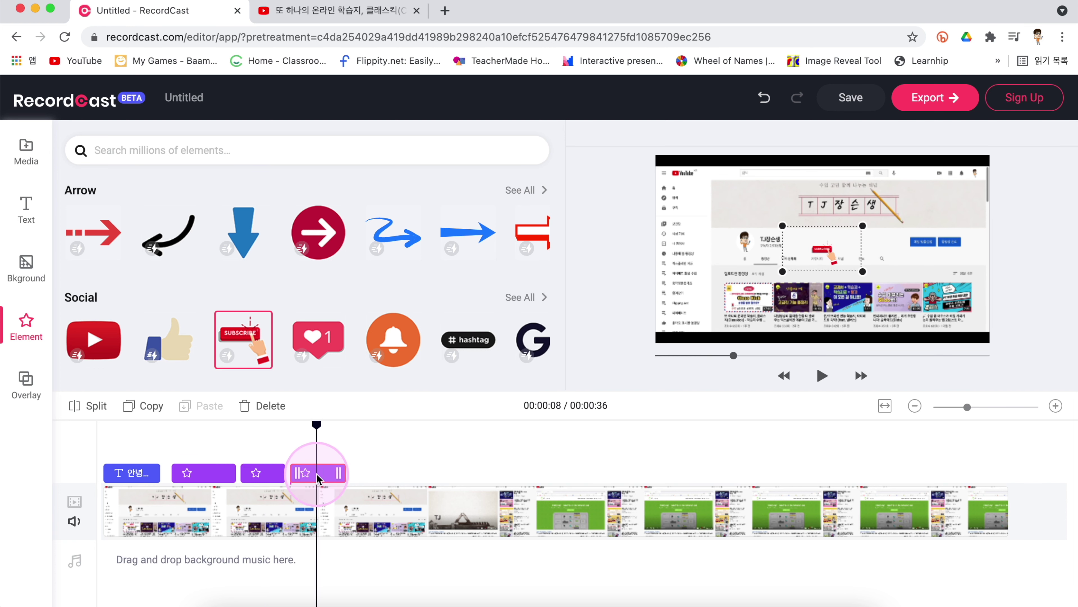
drag(863, 225, 1016, 140)
drag(903, 209, 737, 291)
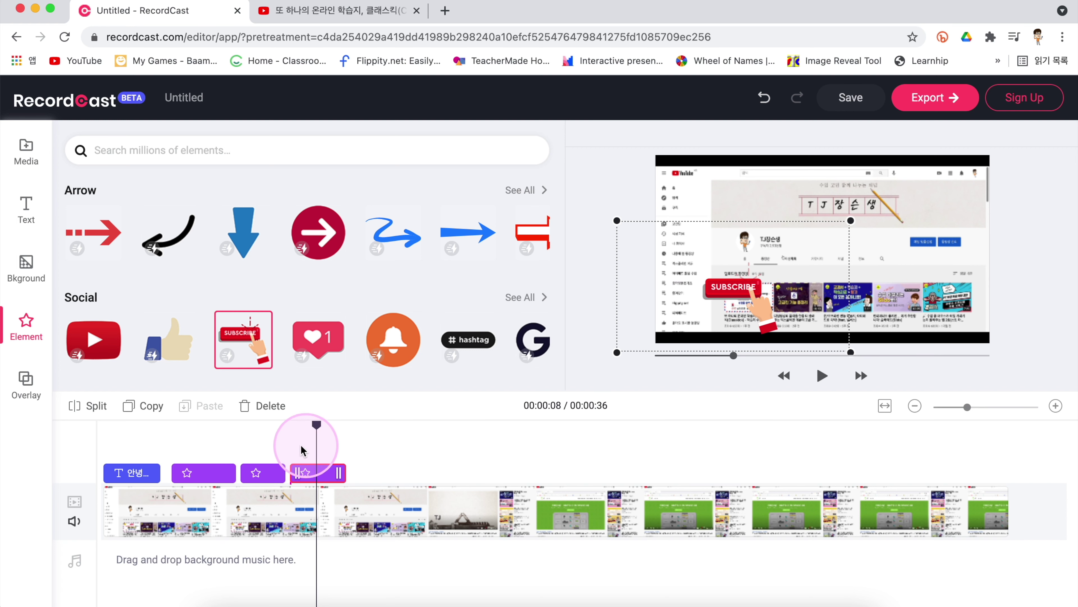
drag(315, 423, 77, 427)
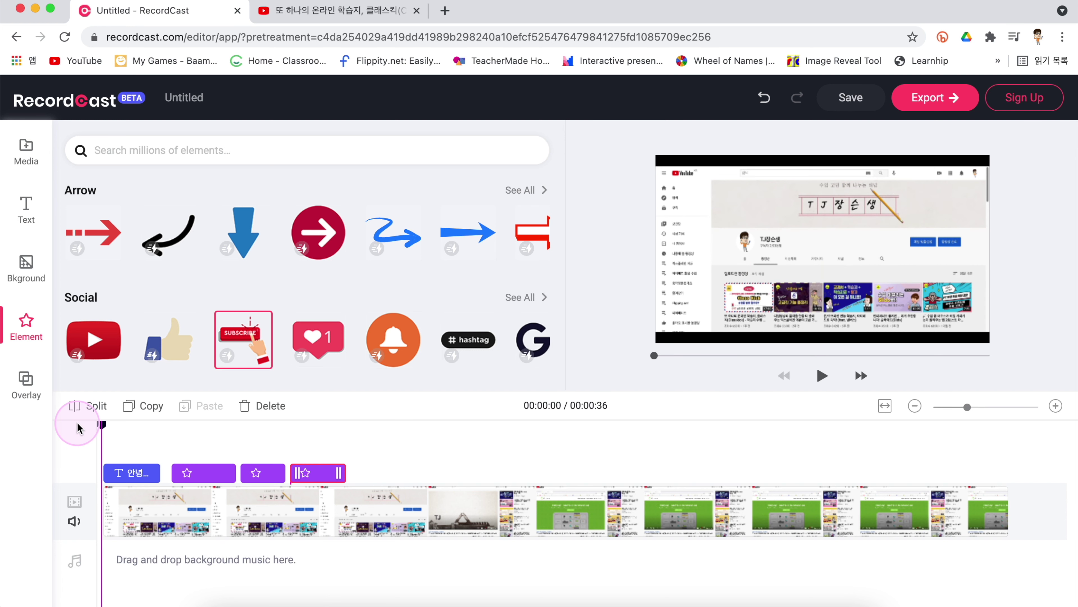
key(space)
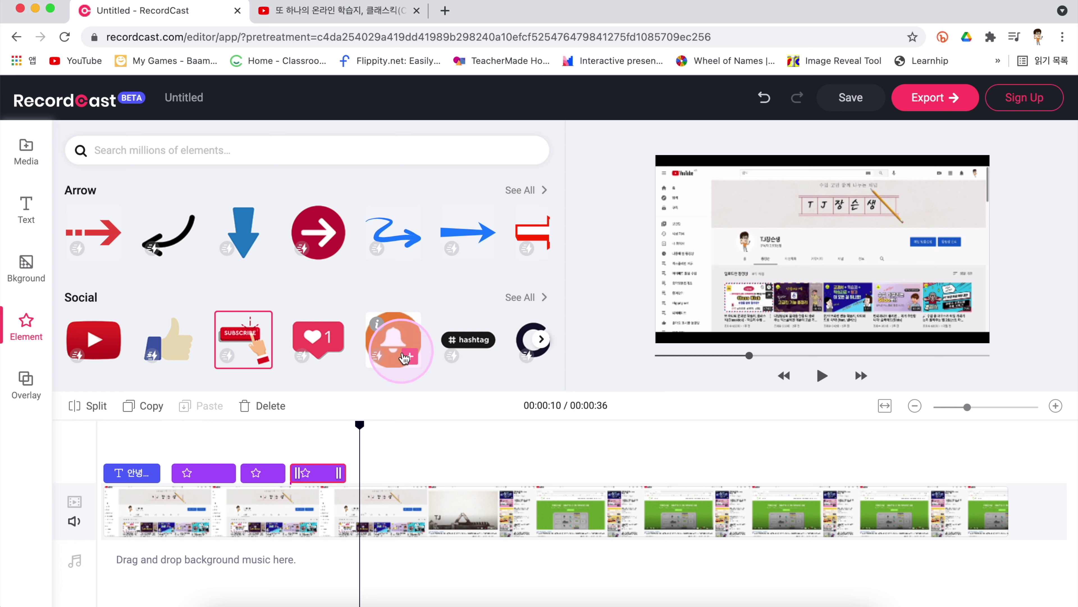
Step: Add the Social category's orange bell element to the timeline at 00:00:10 and preview its animation
click(409, 356)
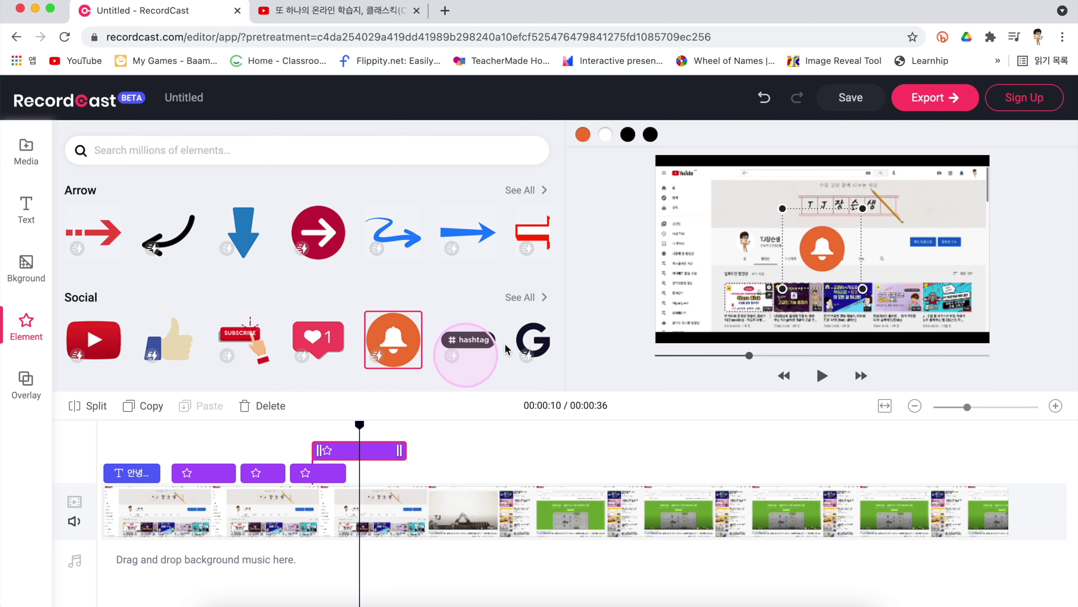
click(345, 426)
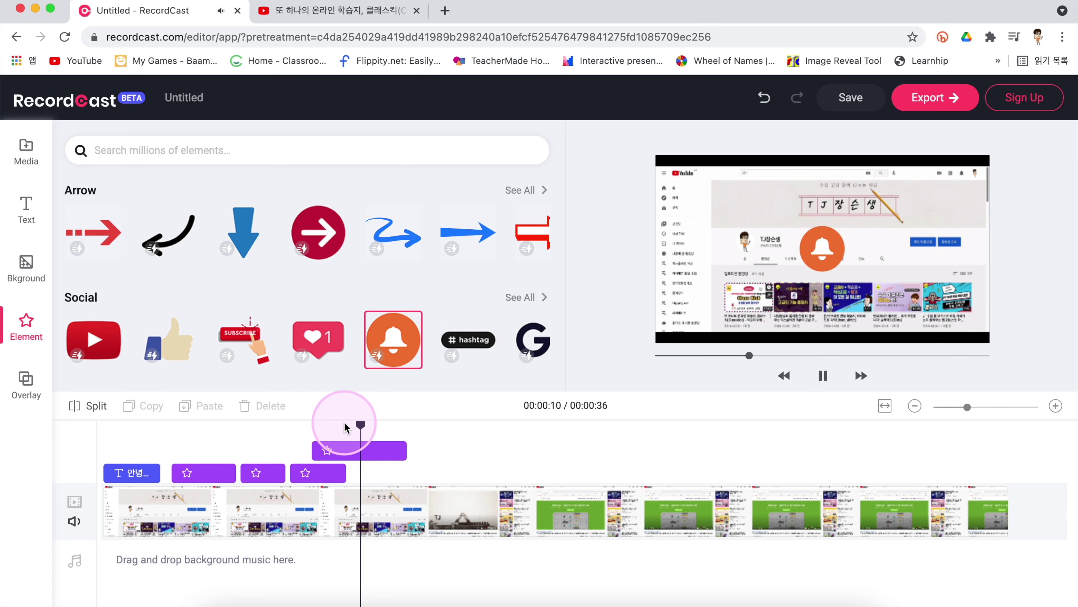
key(space)
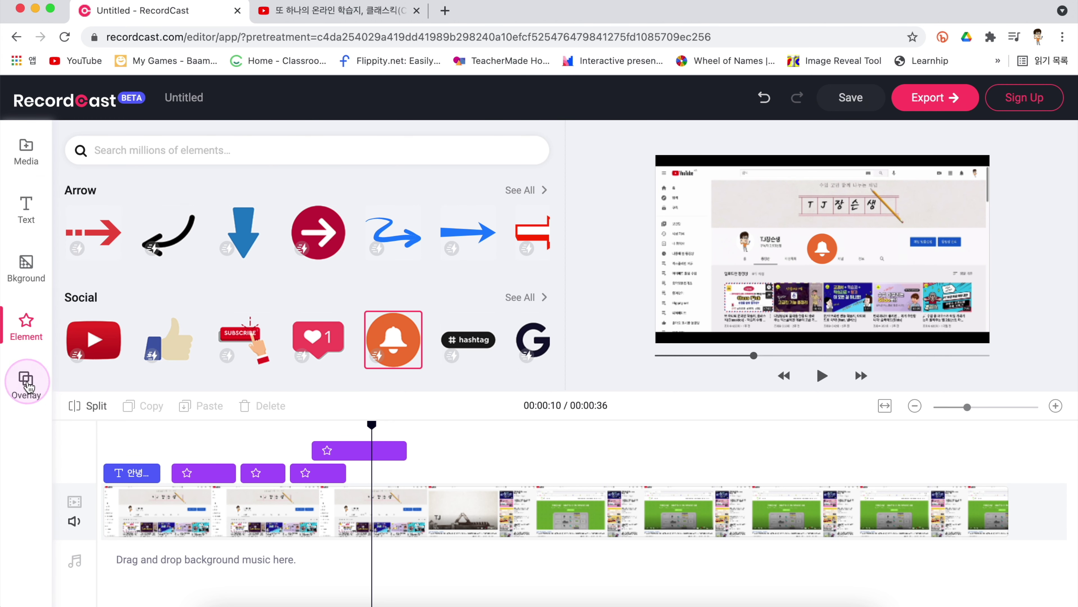
Step: Browse the text and decoration overlays, and move the title block later onto the track above the play-button element
click(27, 385)
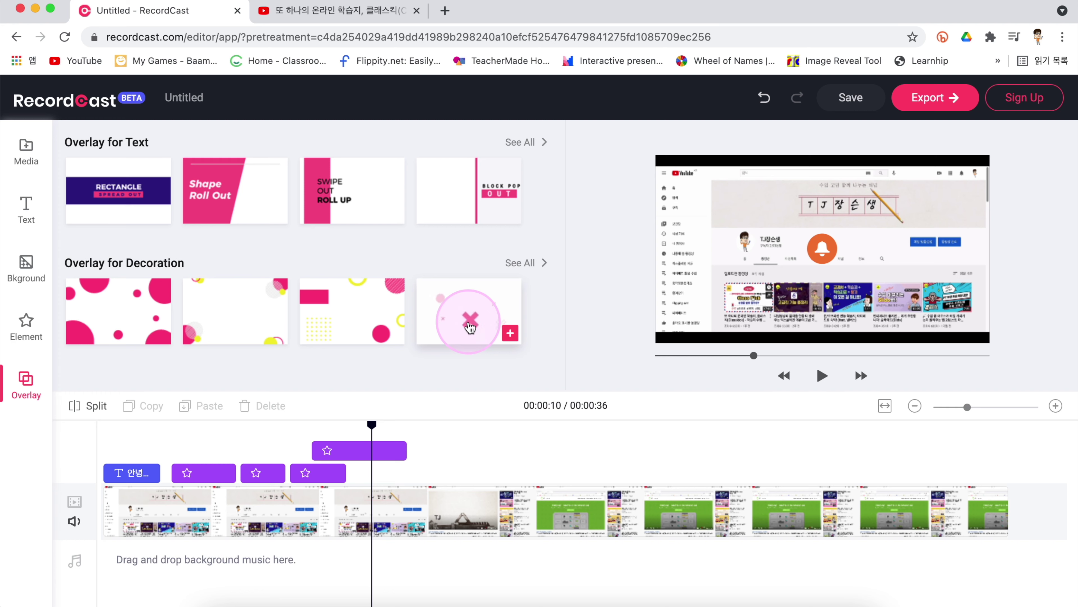
scroll(470, 327, down, 3)
scroll(458, 323, up, 3)
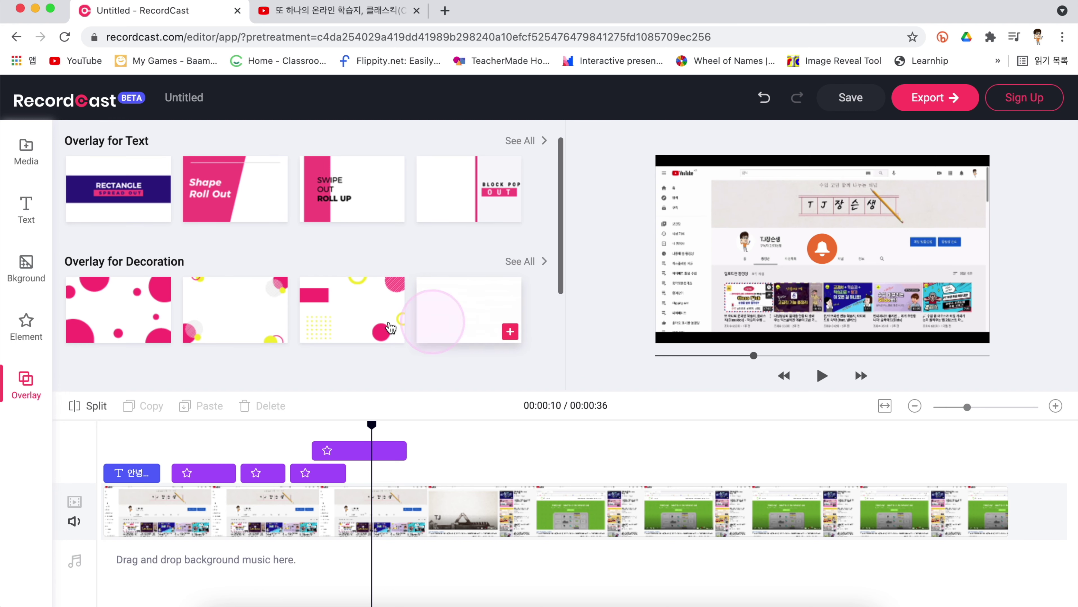
scroll(335, 282, down, 1)
scroll(335, 284, up, 1)
click(130, 472)
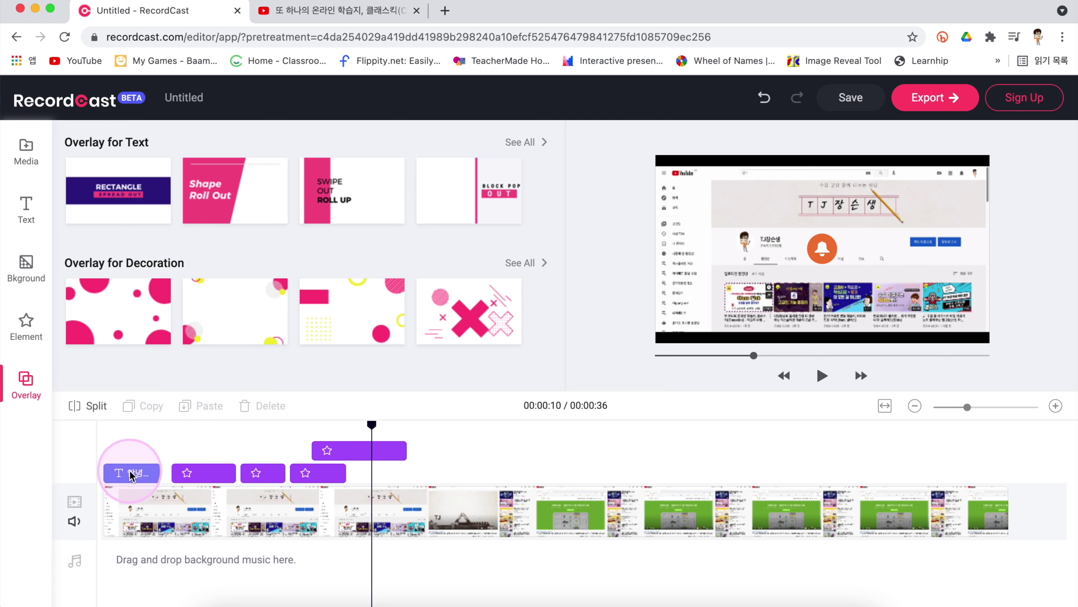
drag(132, 471, 173, 449)
Step: Add the decoration overlay with pink and yellow shapes at the video's start, shortening its block to end around the title's beginning
mouse_move(475, 319)
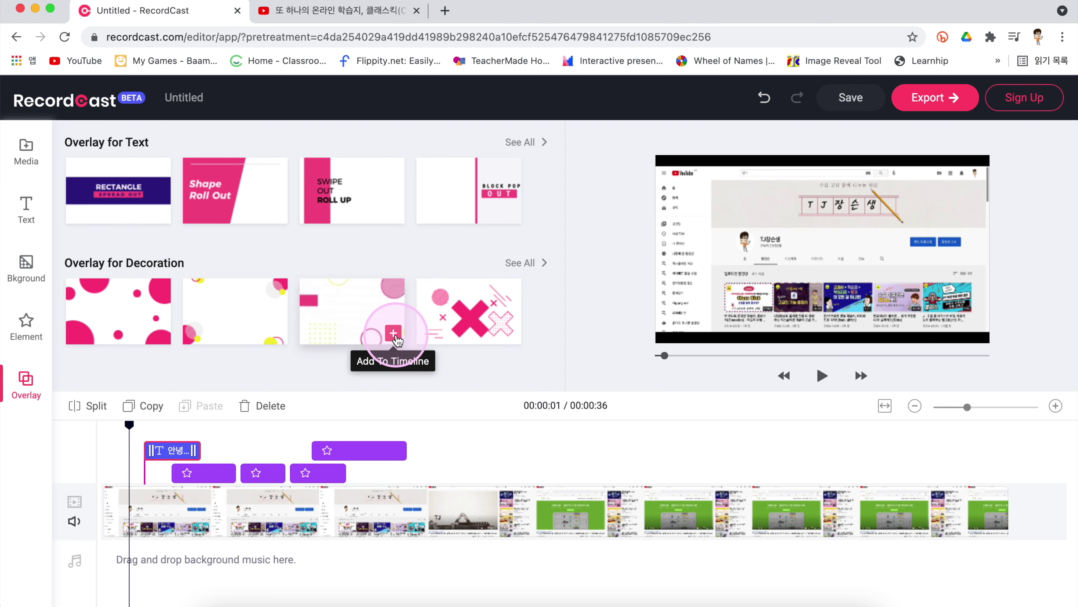
click(394, 334)
drag(191, 445, 140, 447)
drag(155, 427, 91, 423)
Step: Play the video's opening and scrub back through the decoration overlay's animation
key(space)
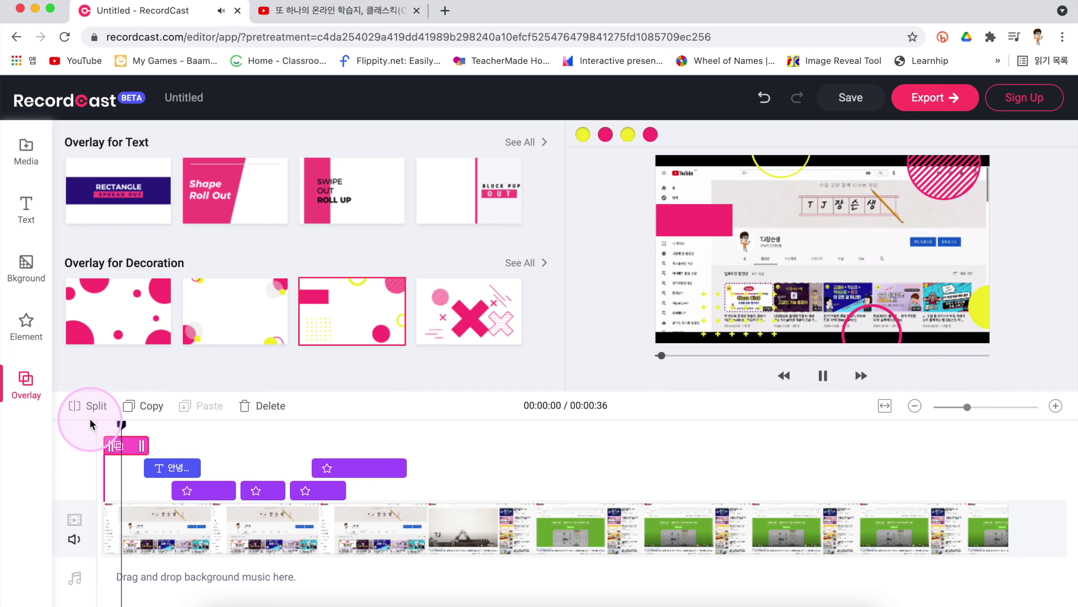
click(126, 472)
click(127, 426)
drag(128, 428, 118, 426)
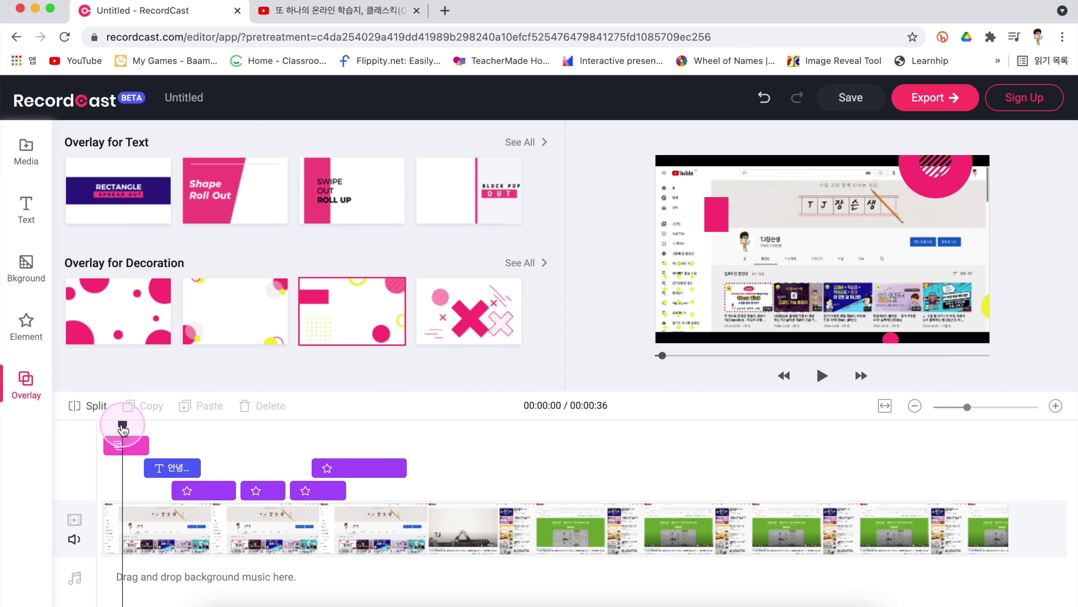
click(227, 424)
click(298, 361)
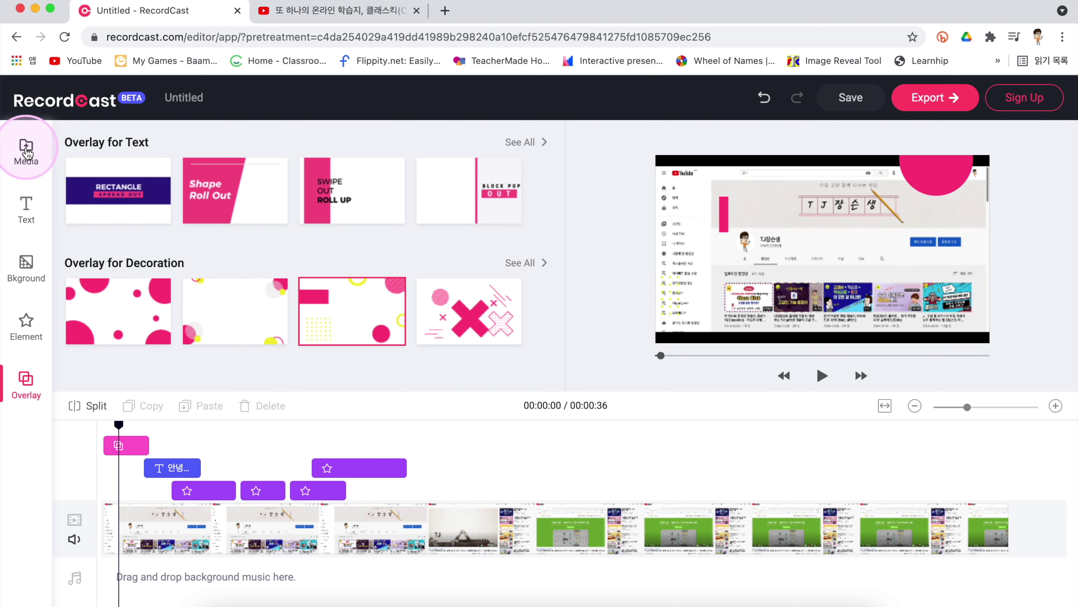
Step: Import If_I_Had_a_Chicken.mp3 and add it to the timeline as background music
click(26, 151)
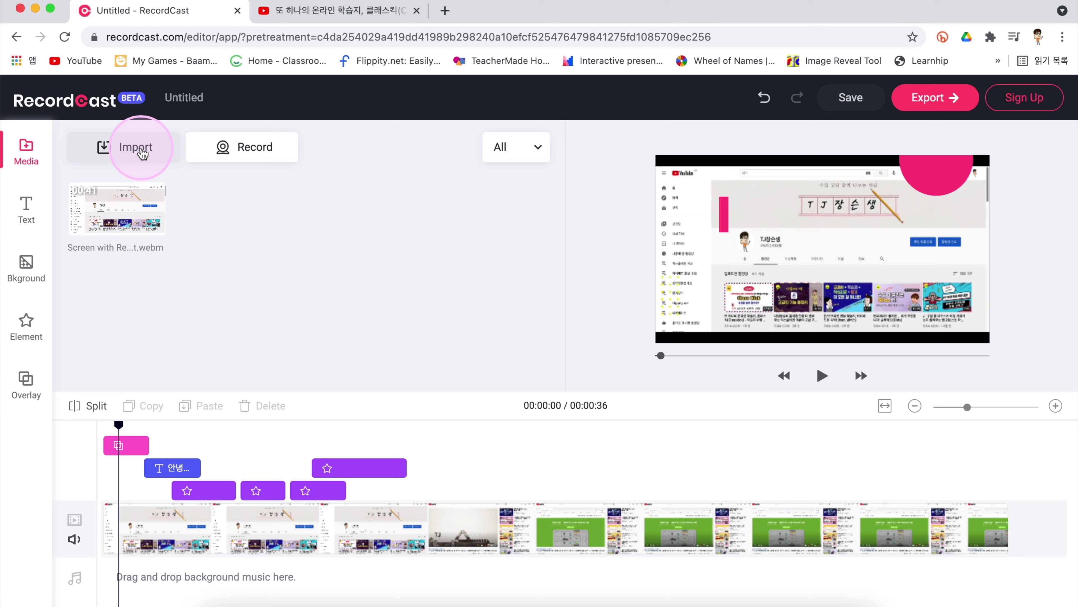
click(142, 153)
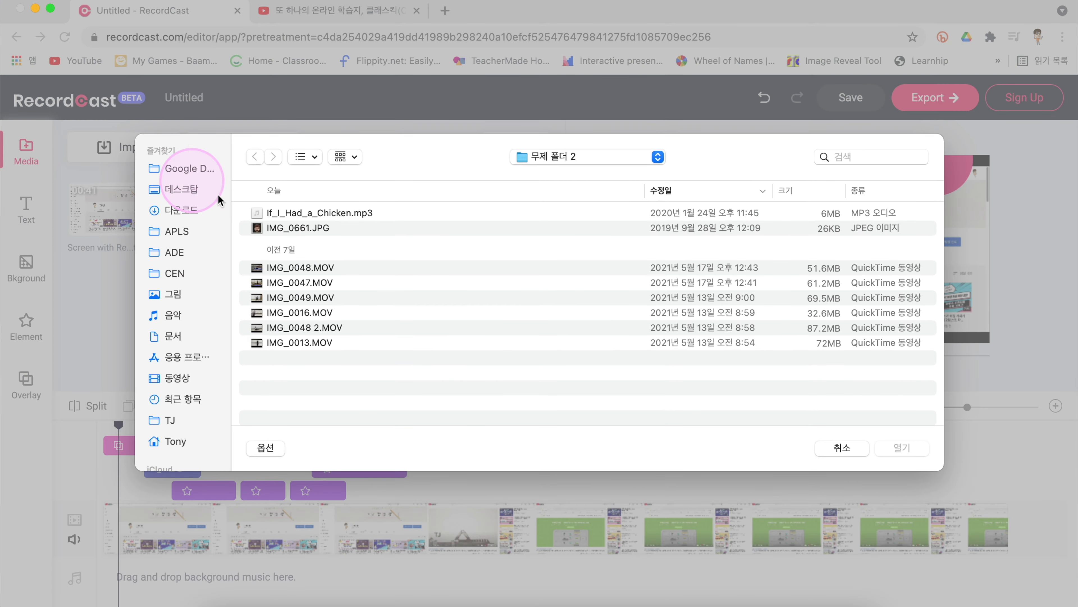
double_click(295, 214)
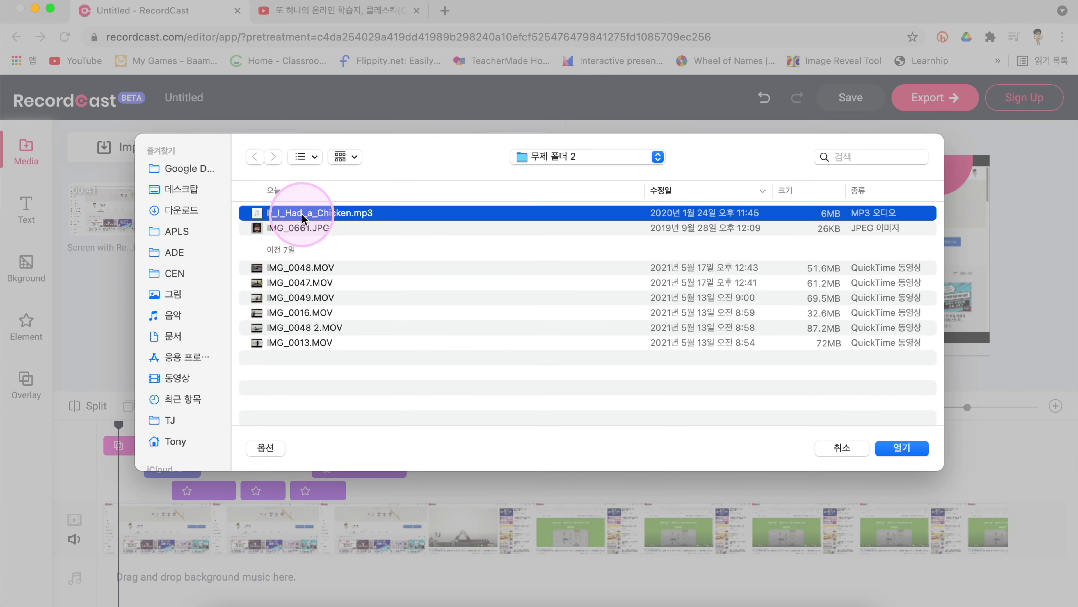
click(212, 199)
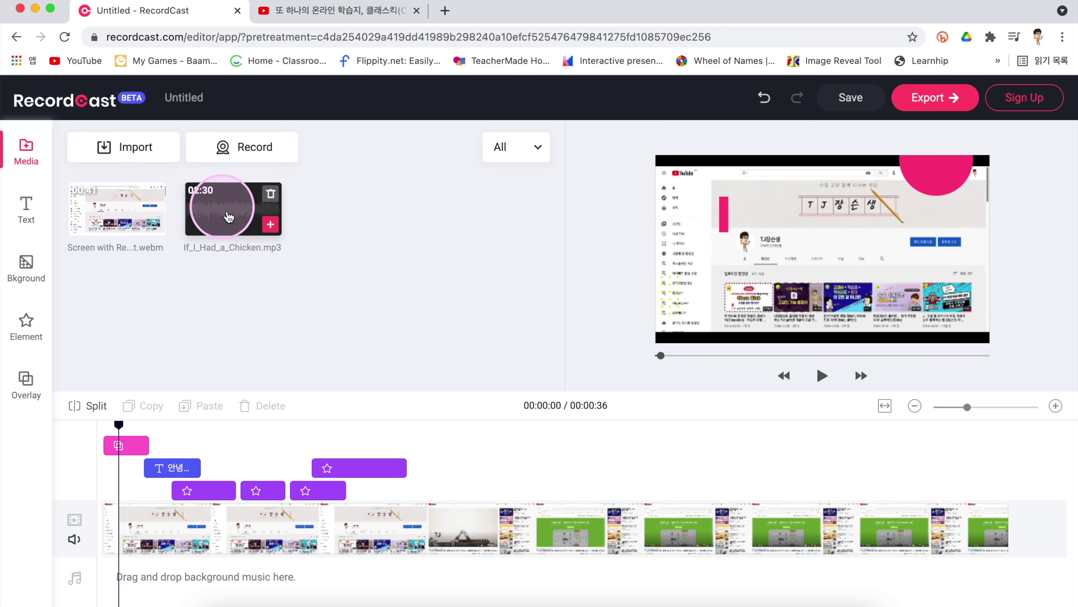
click(271, 224)
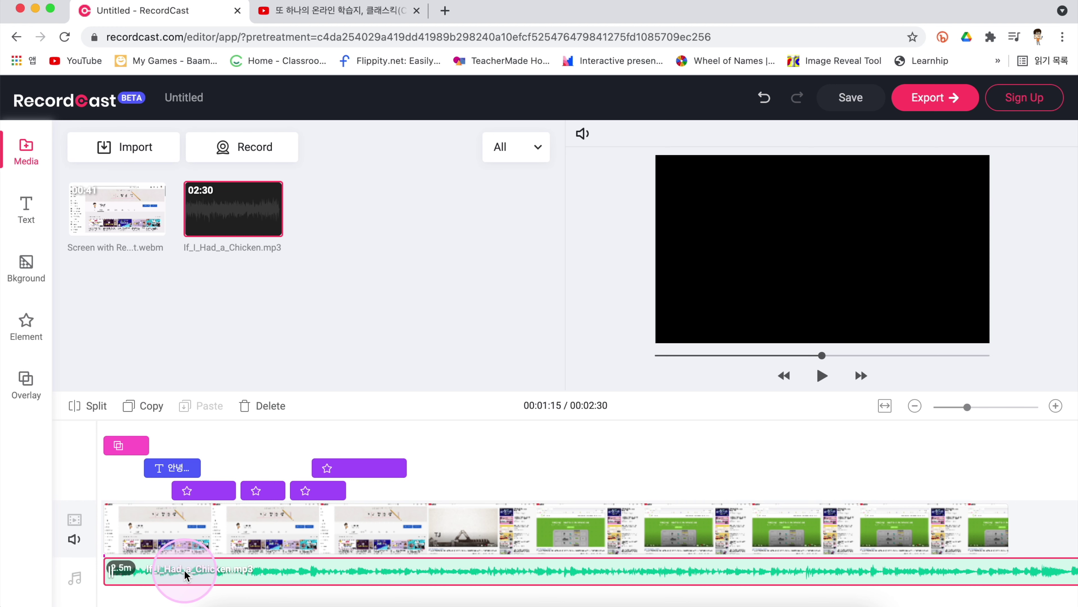
Step: Set the background music's volume to 28
click(220, 567)
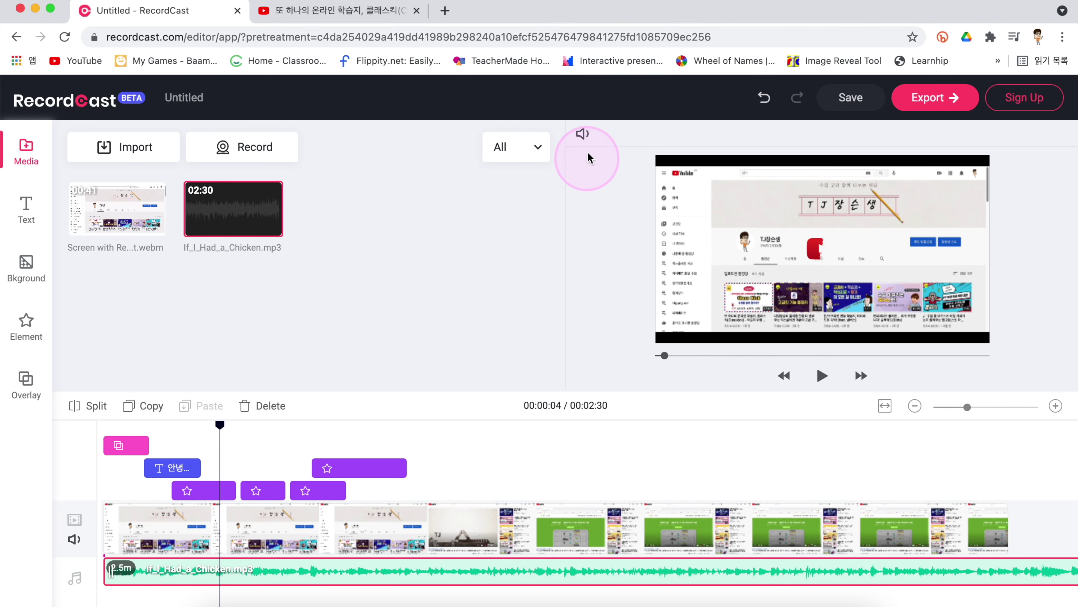
click(583, 134)
drag(616, 180, 565, 180)
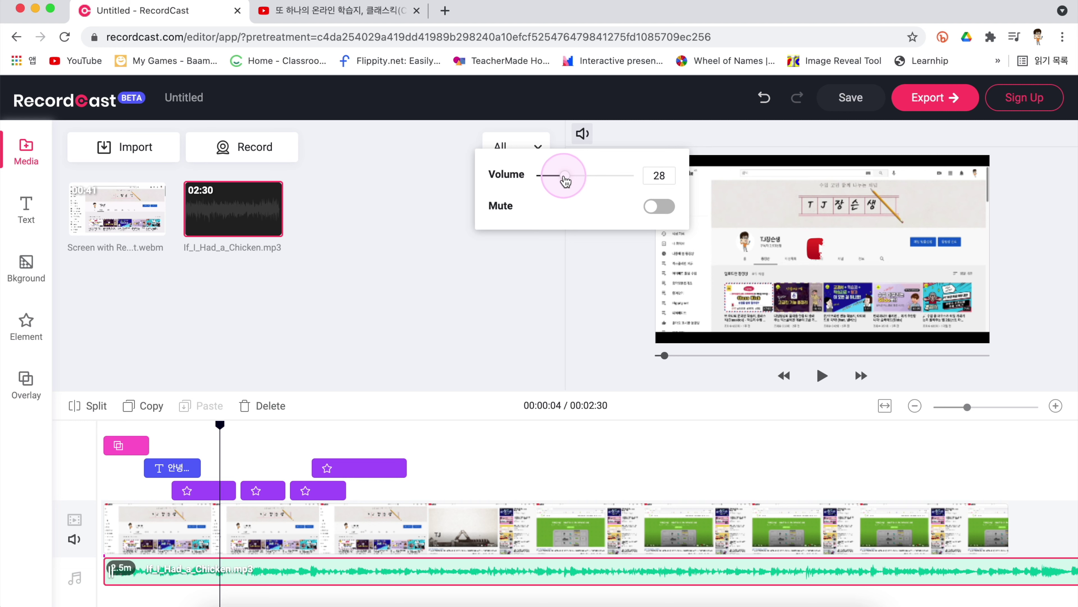
click(361, 265)
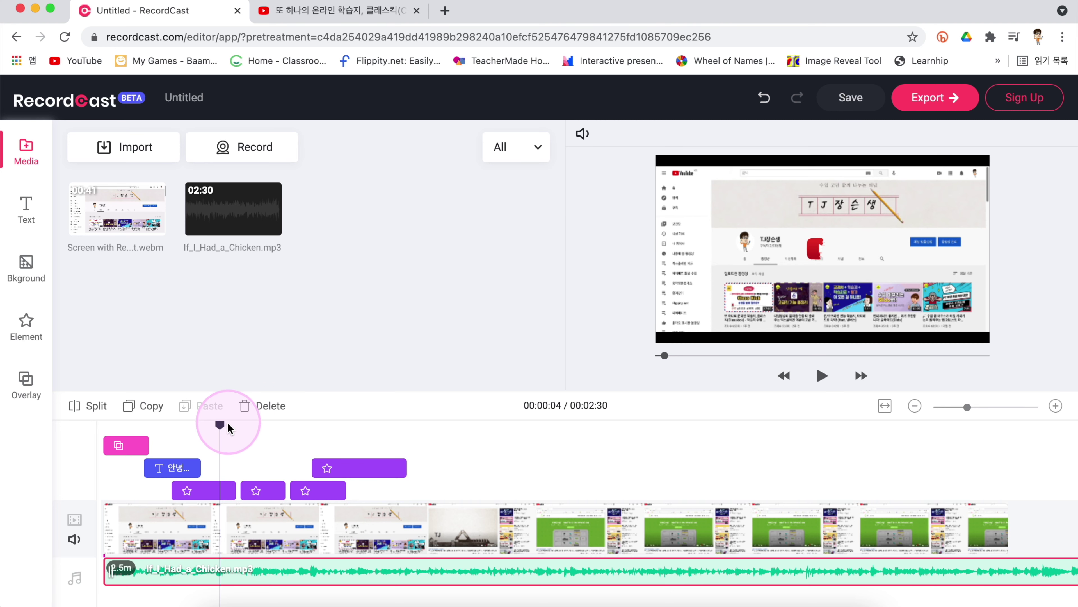
Step: Preview the video from the start with its background music
drag(221, 425, 92, 422)
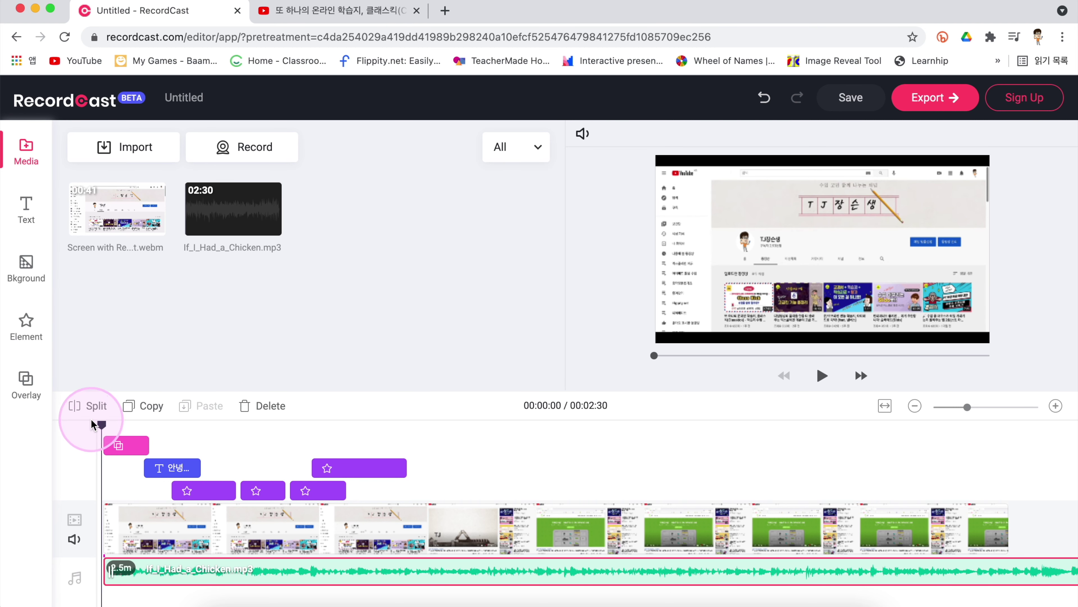
key(space)
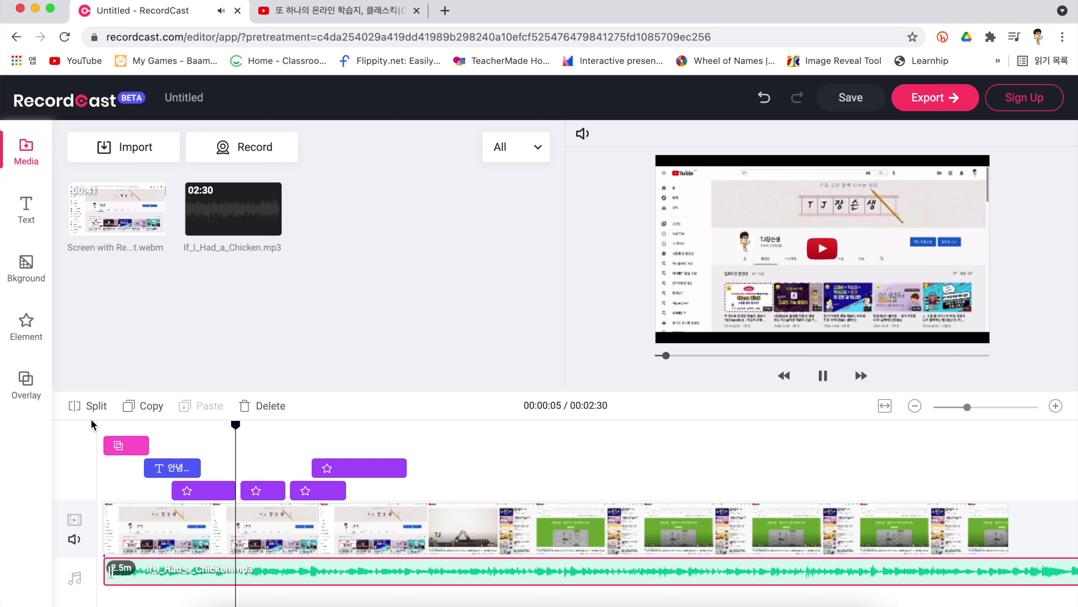
key(space)
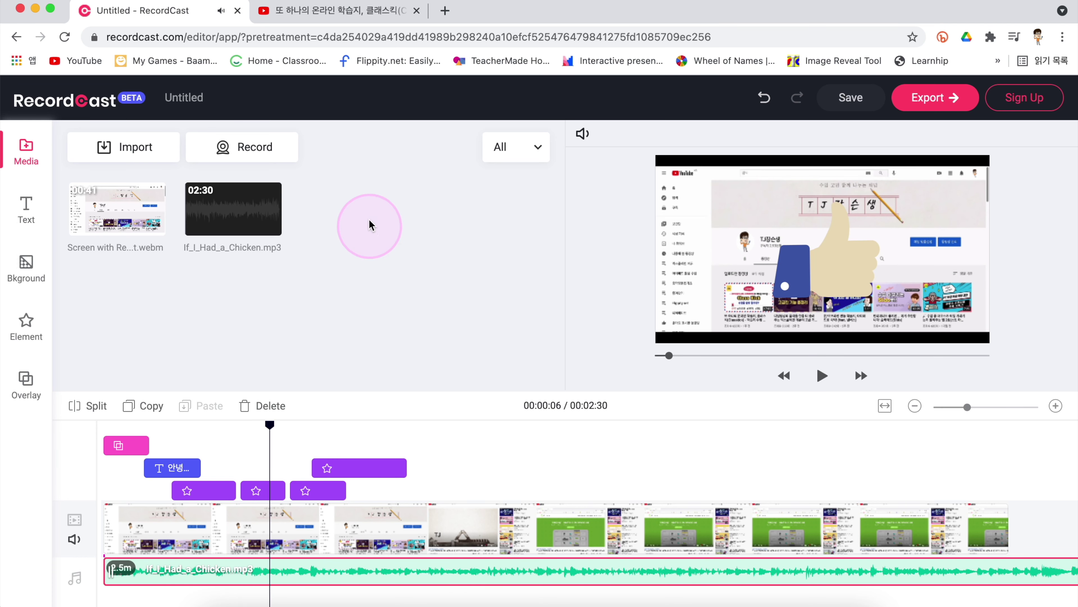
Step: Import the IMG_0661.JPG picture and add it to the timeline
click(133, 150)
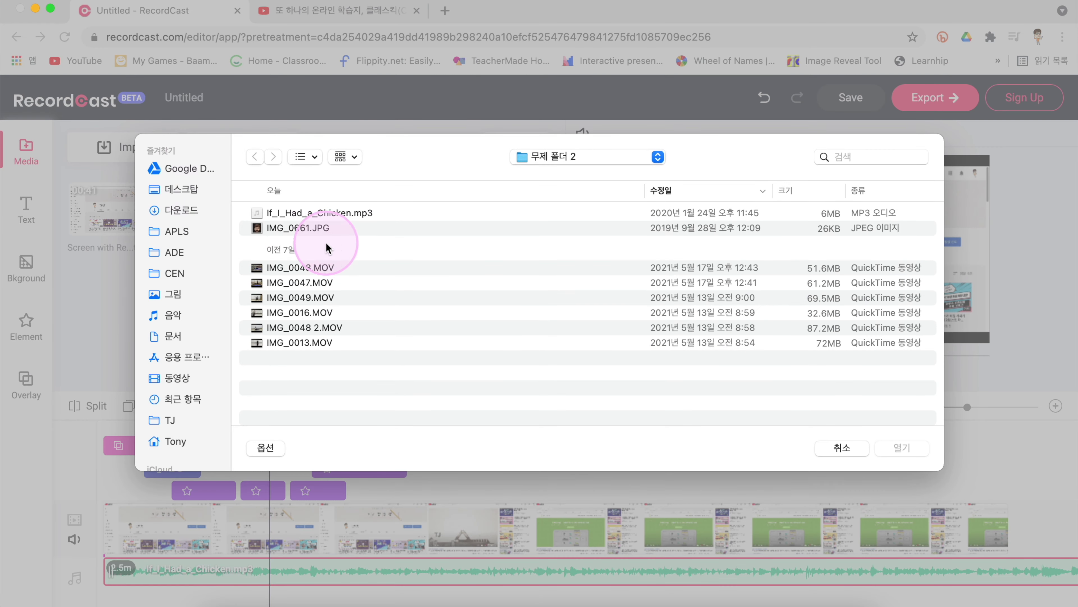
double_click(315, 229)
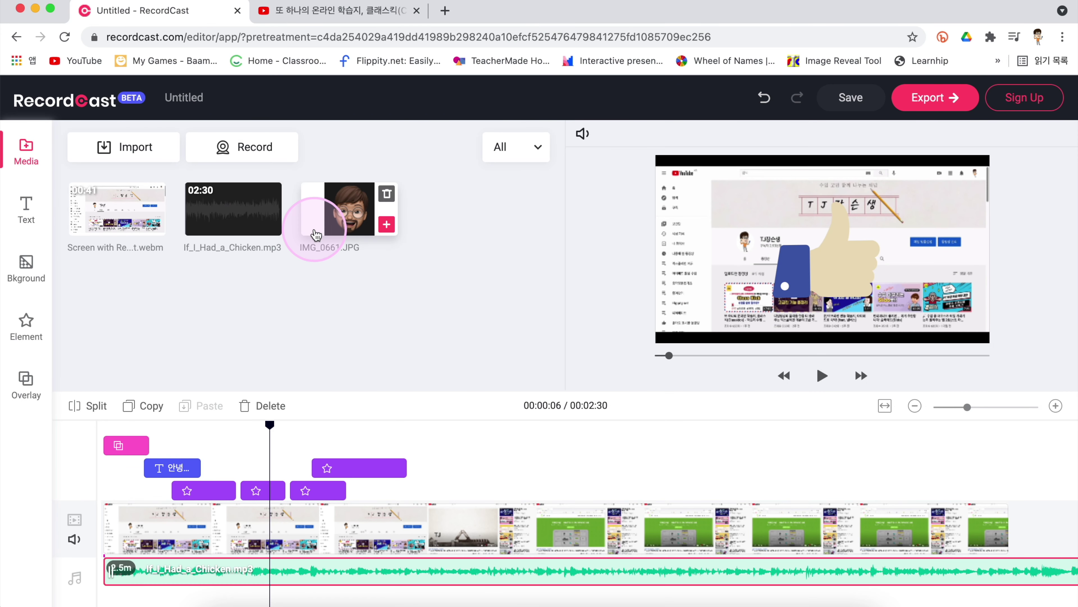
click(389, 227)
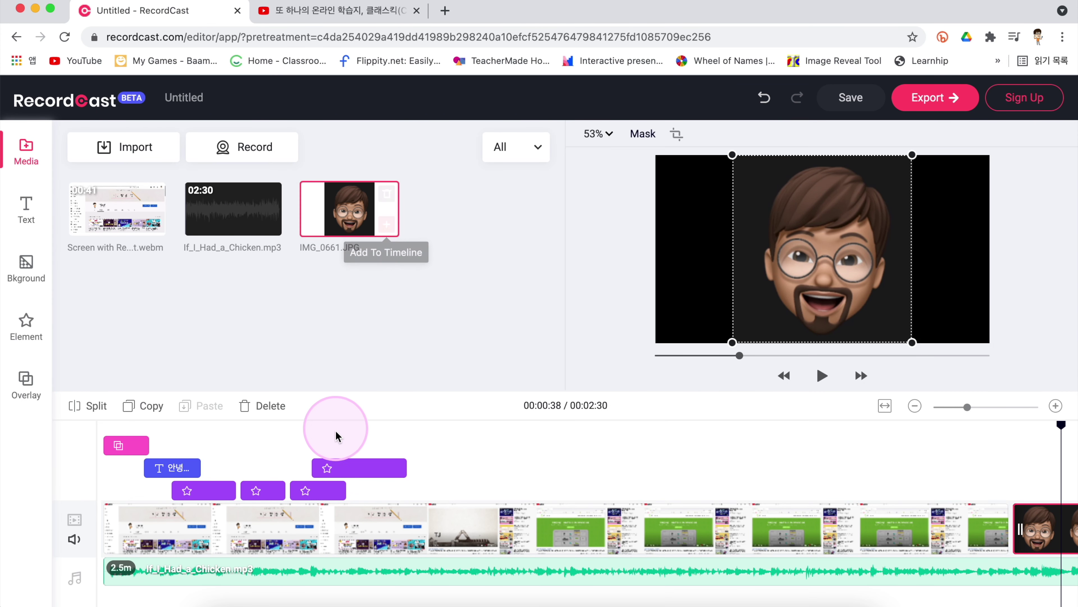
Step: Move the picture clip from the video's end to the track directly above the recording, starting at about 00:00:04, and preview it
scroll(611, 457, right, 5)
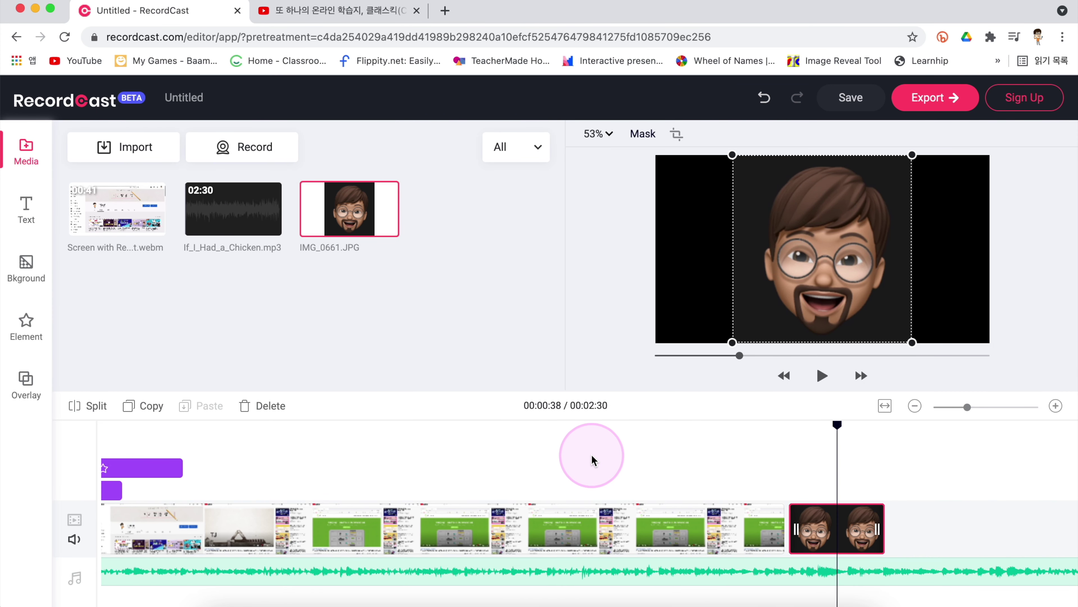
drag(825, 514, 418, 479)
scroll(548, 471, left, 5)
drag(641, 476, 254, 476)
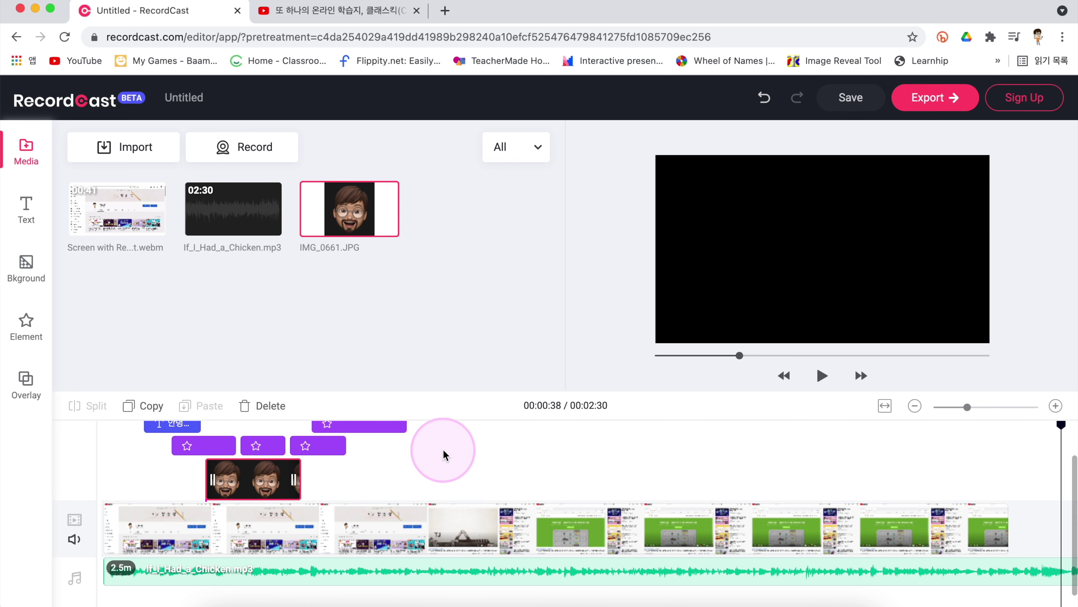
click(165, 491)
key(space)
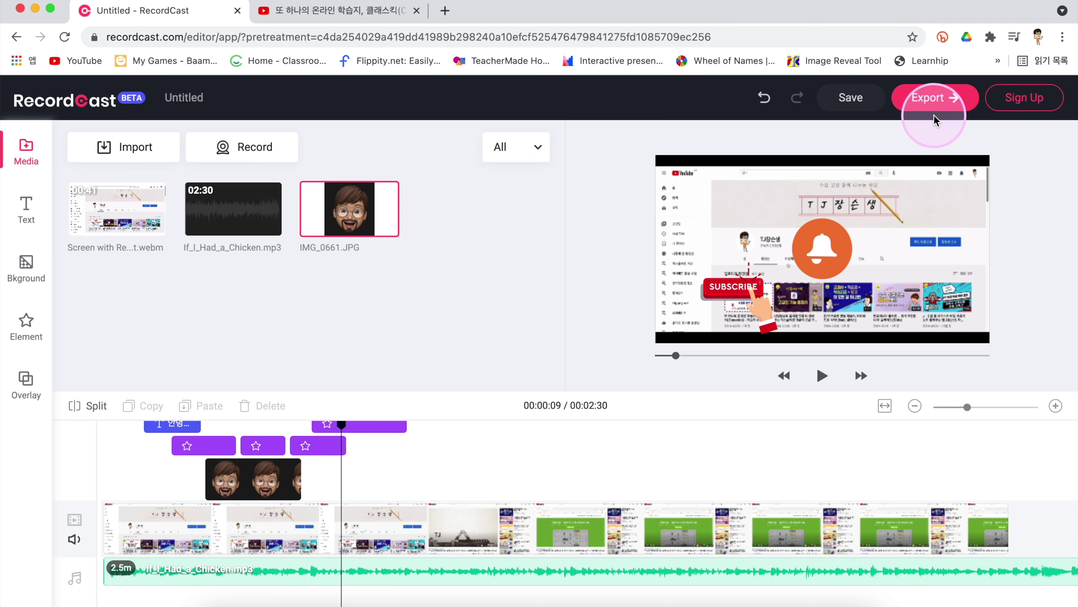
Step: Export the finished video in 1080p quality and download the file
click(934, 98)
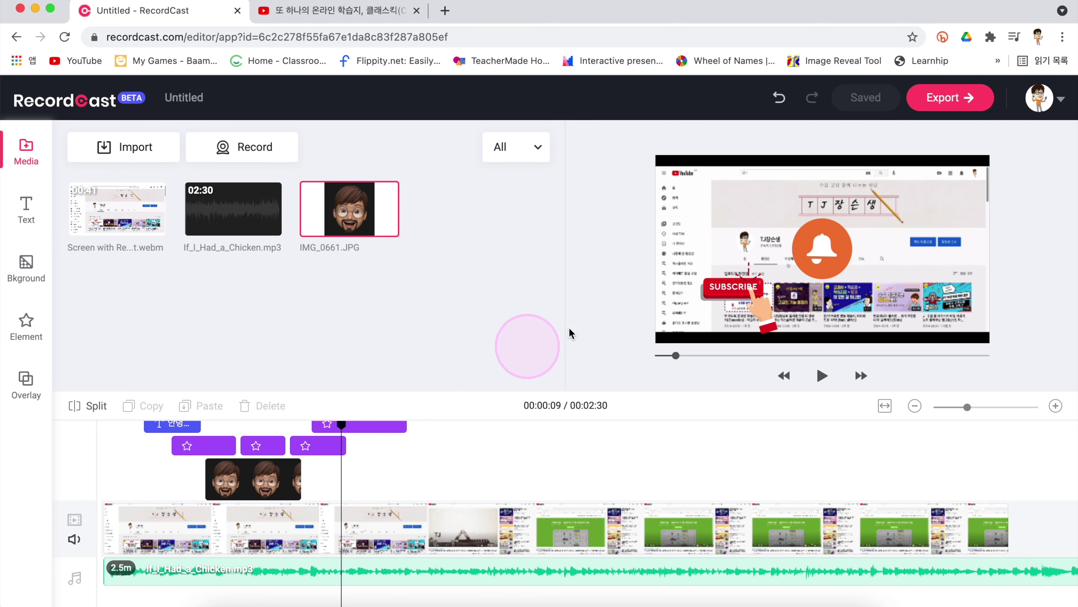
click(949, 98)
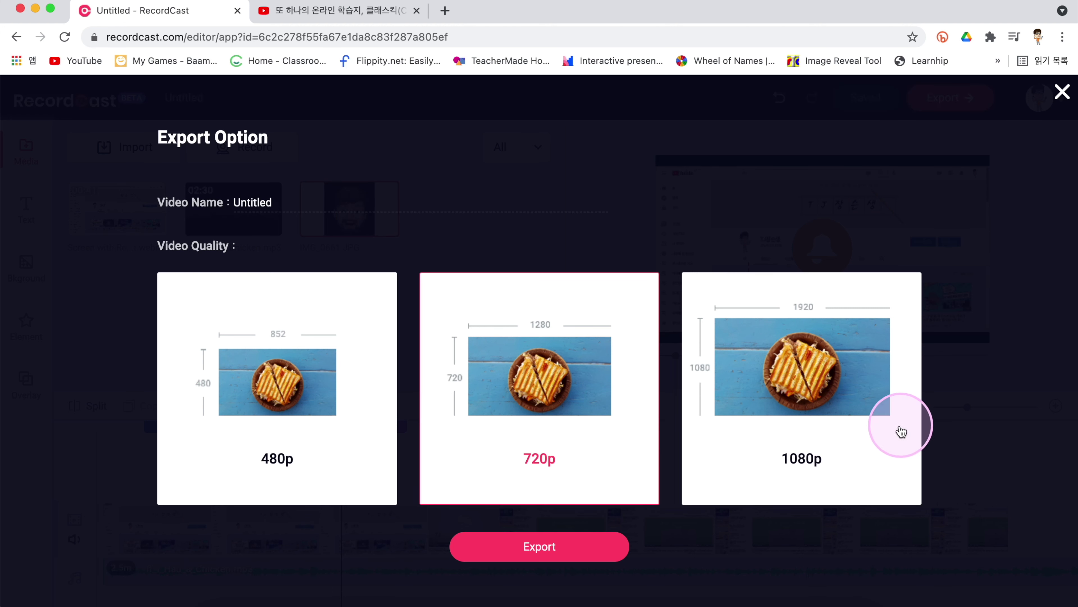
click(858, 445)
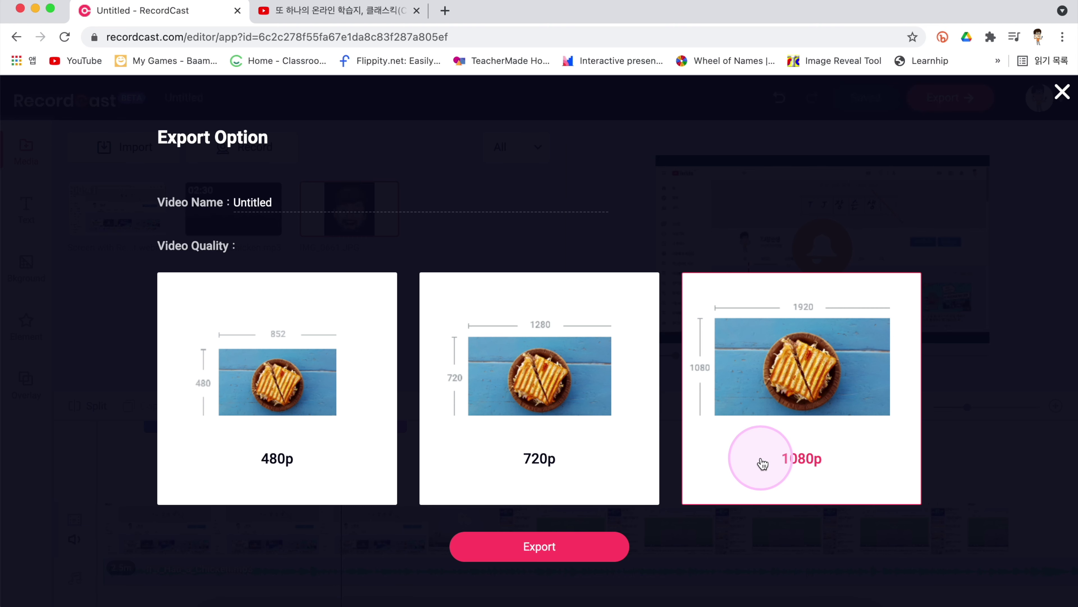
click(554, 551)
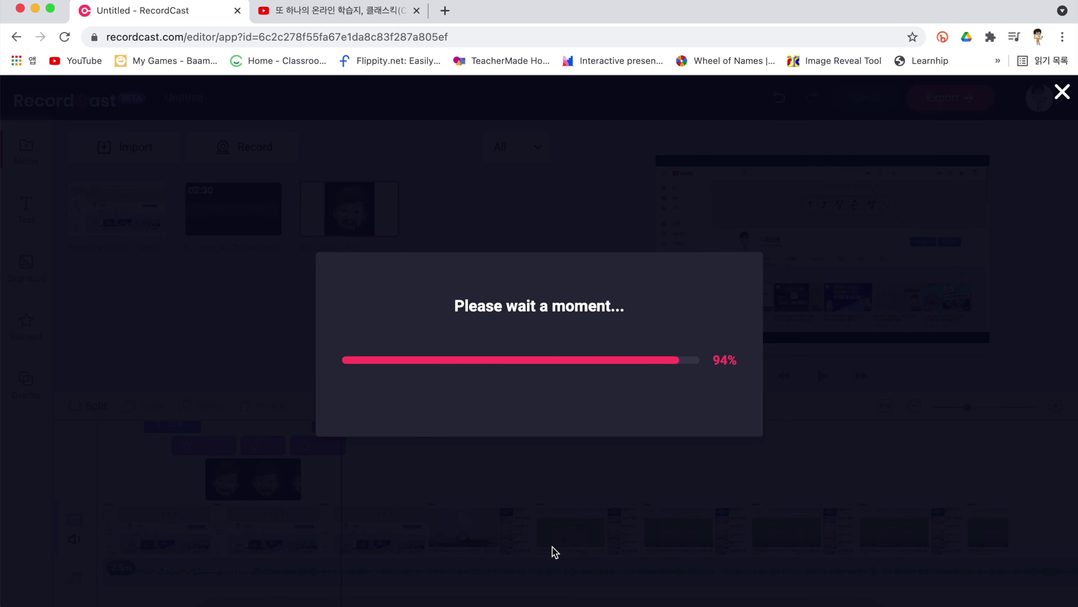
click(250, 340)
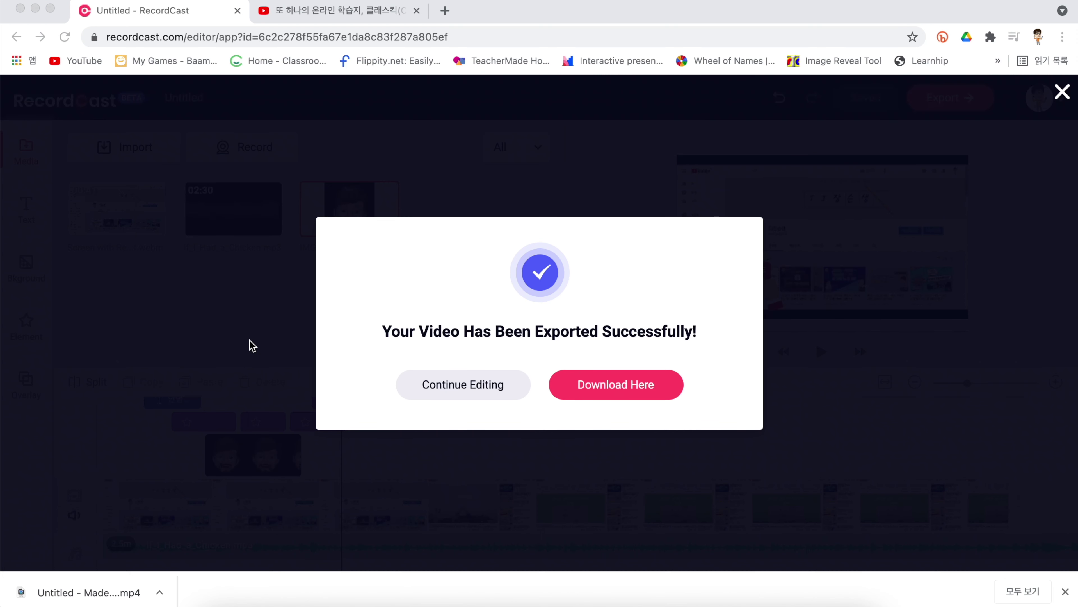
click(616, 384)
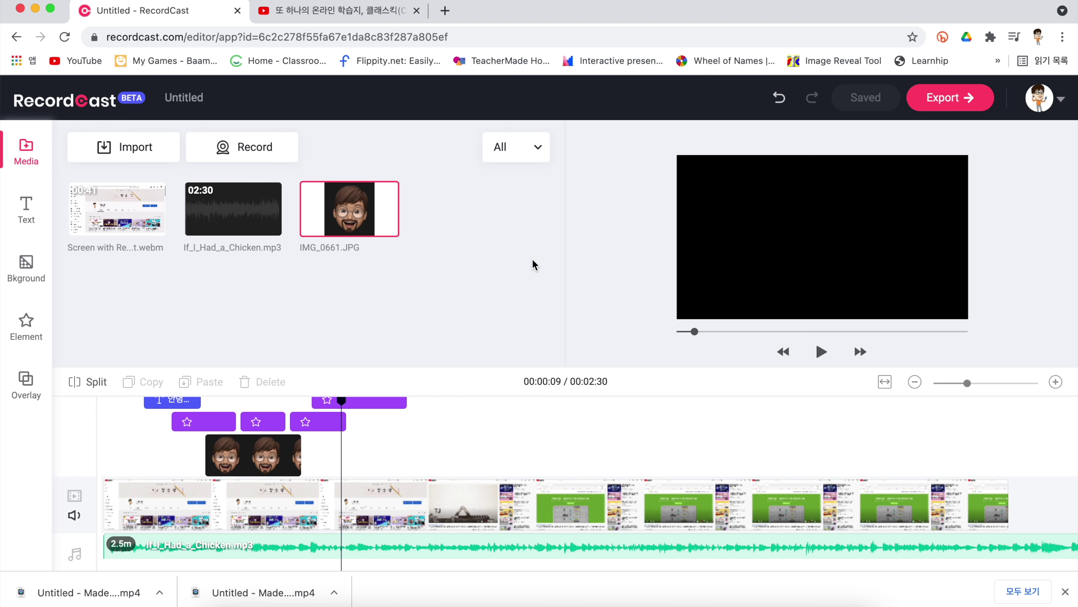